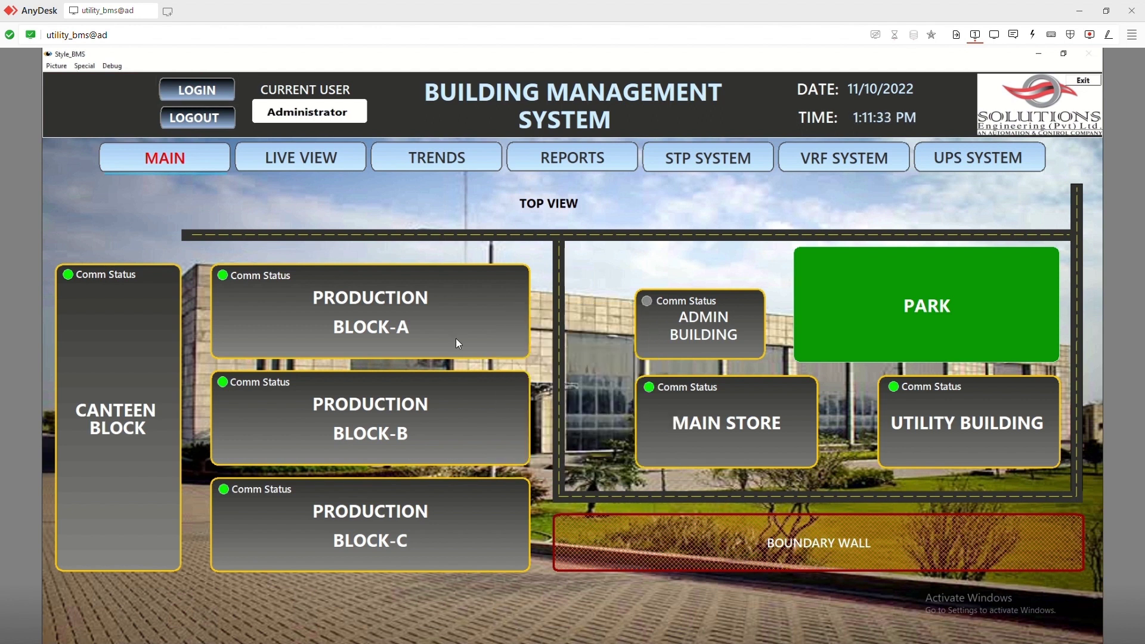
- Open the Production Block-A detail page from the MAIN view
click(292, 294)
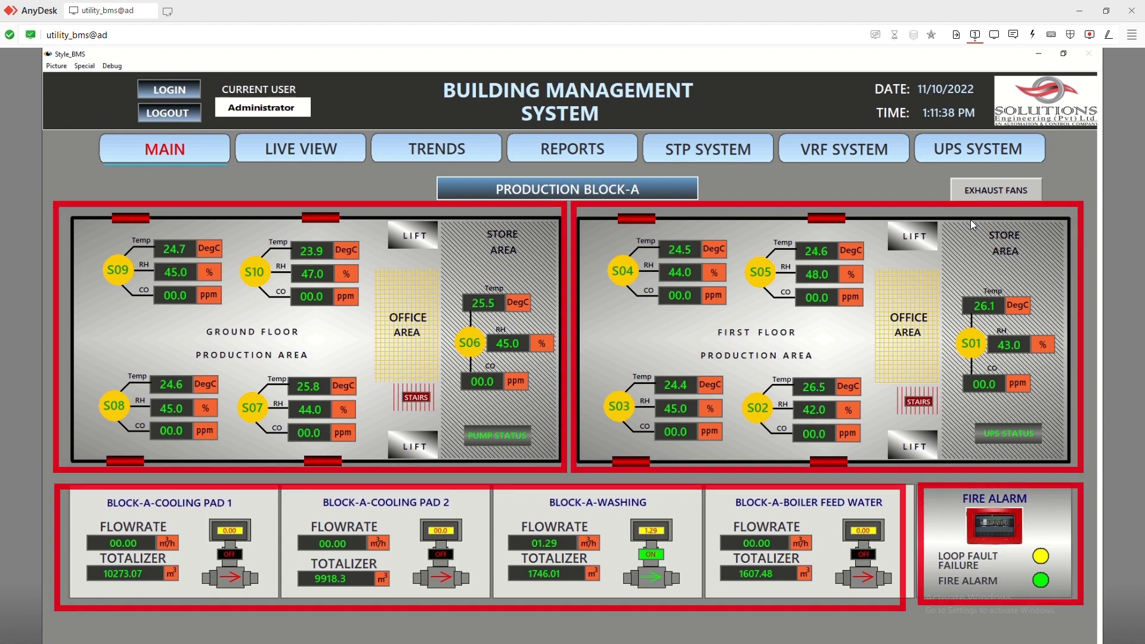
- Review the Block-A and Block-B exhaust fan statuses, then open Production Block-C
click(1005, 197)
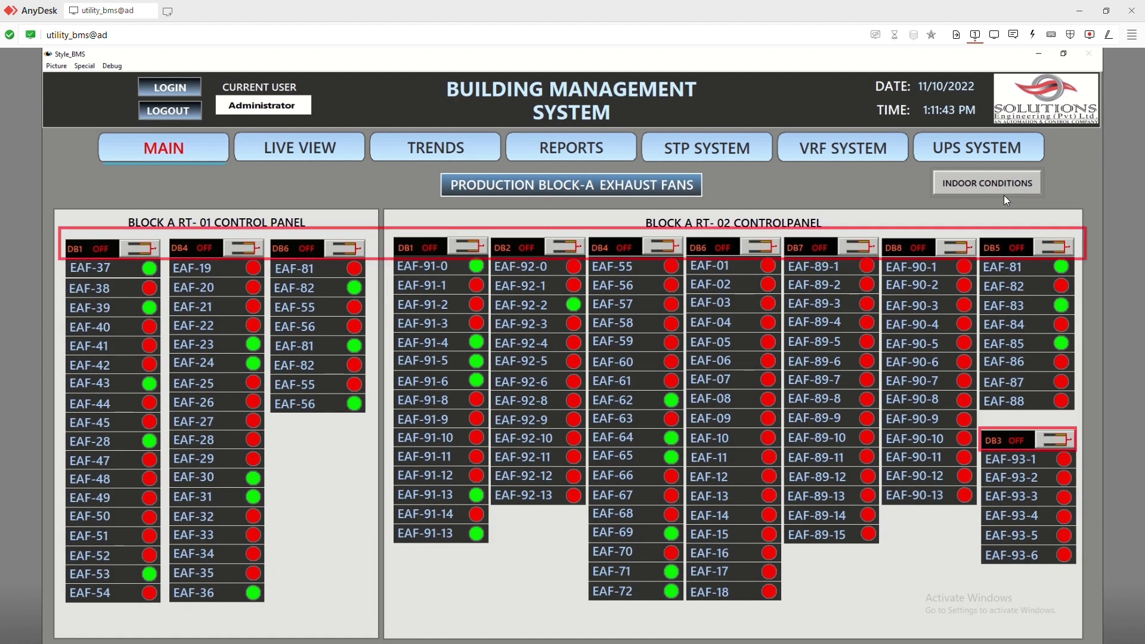
click(187, 154)
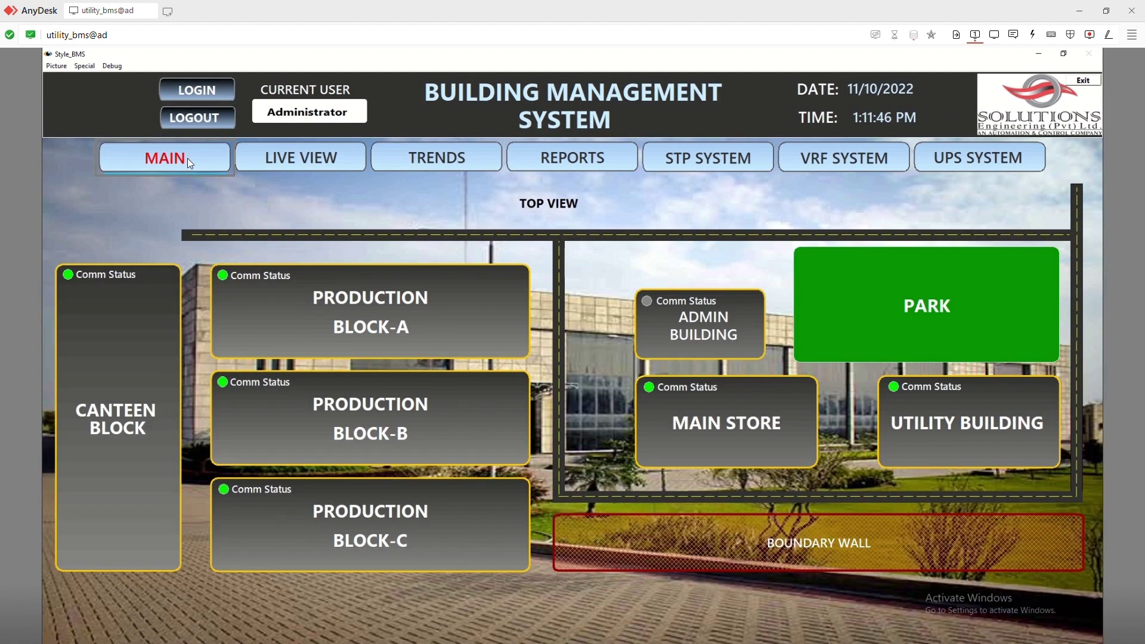
click(327, 439)
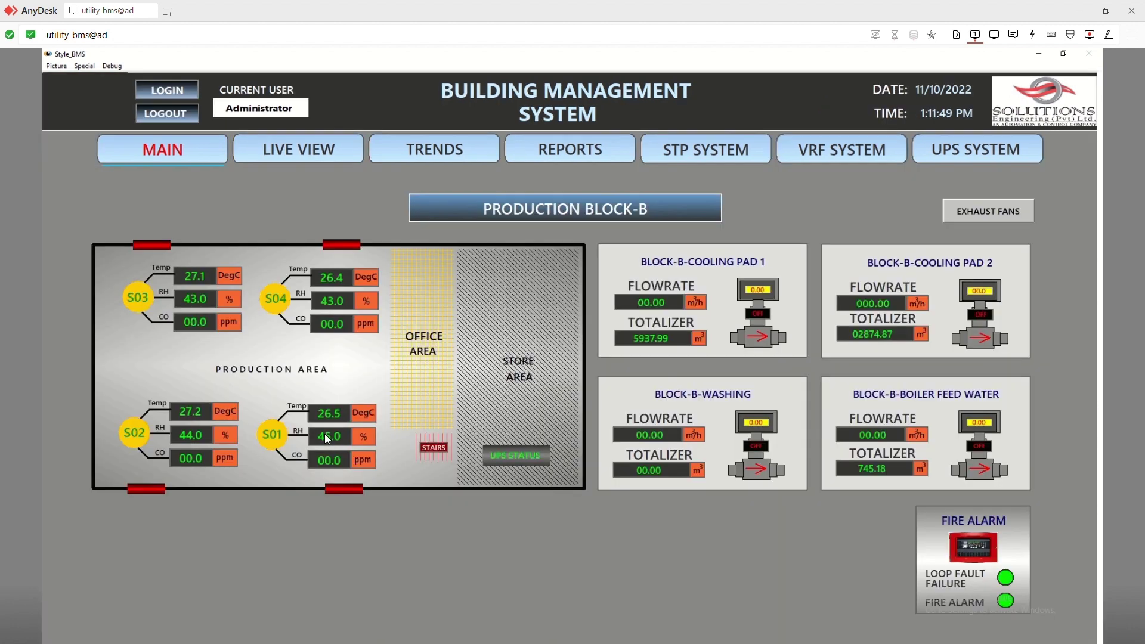
click(988, 220)
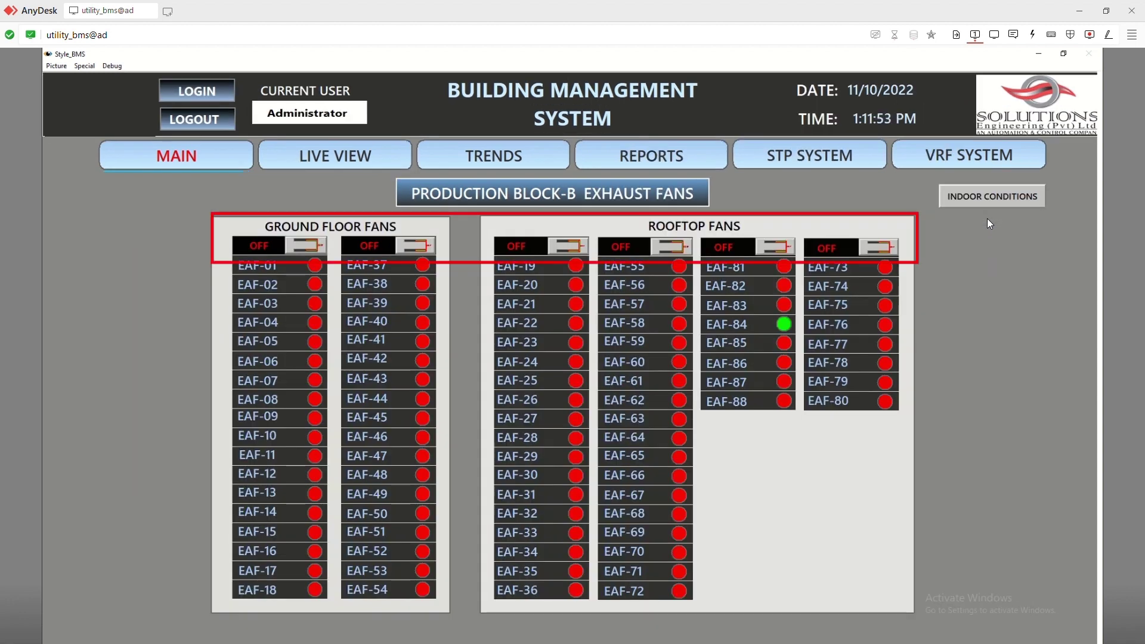
click(178, 157)
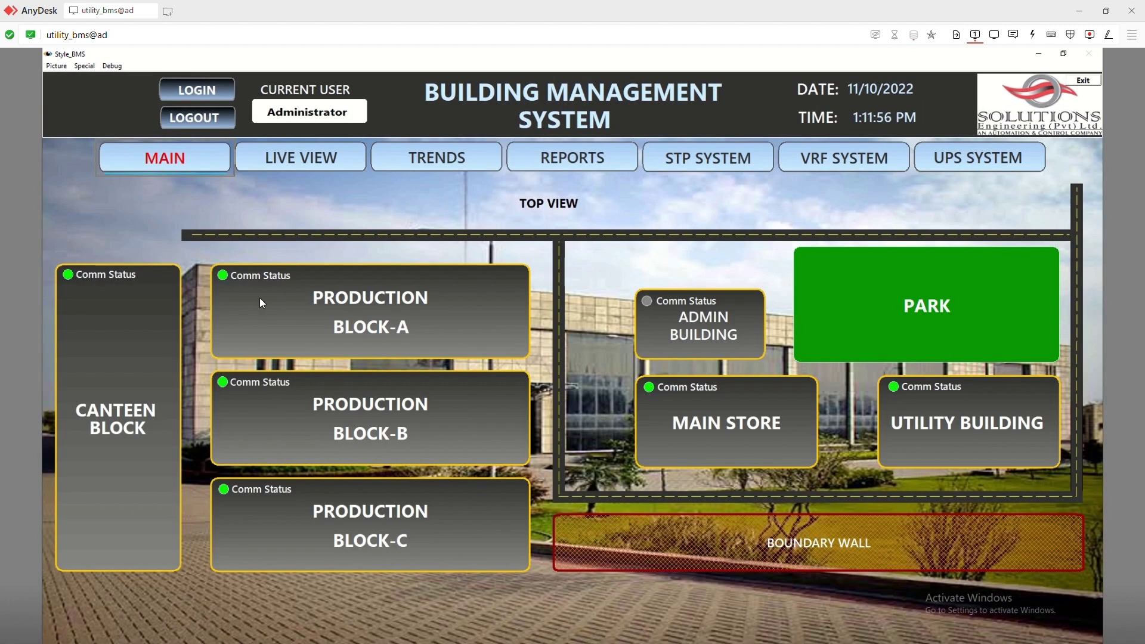
click(367, 542)
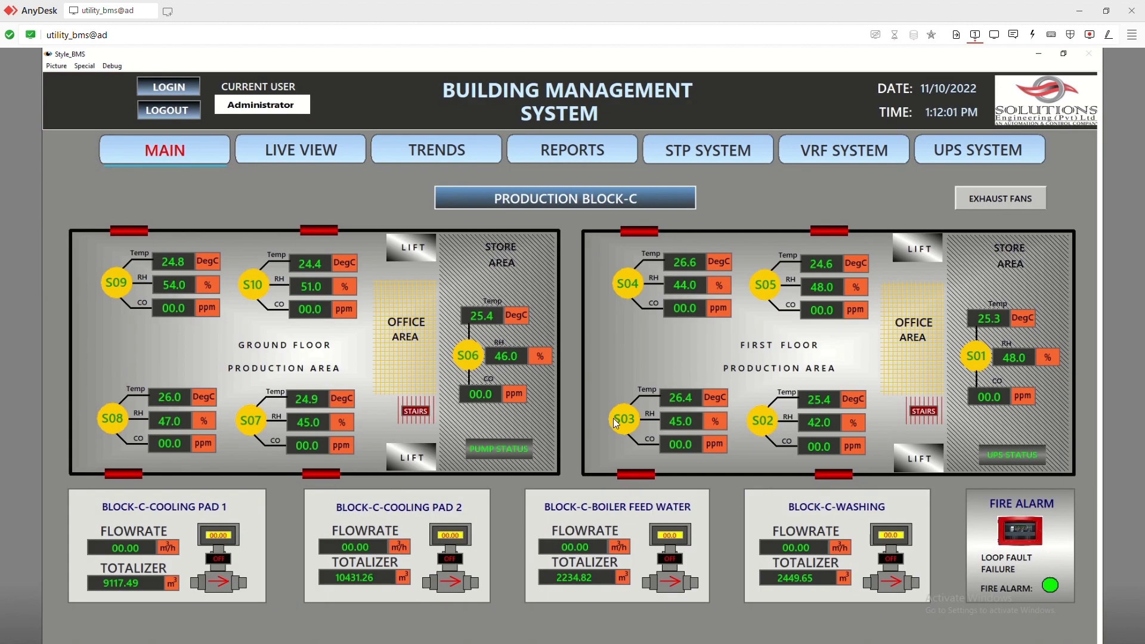
- Review Block-C exhaust fan statuses and return to the Block-C detail page
click(979, 204)
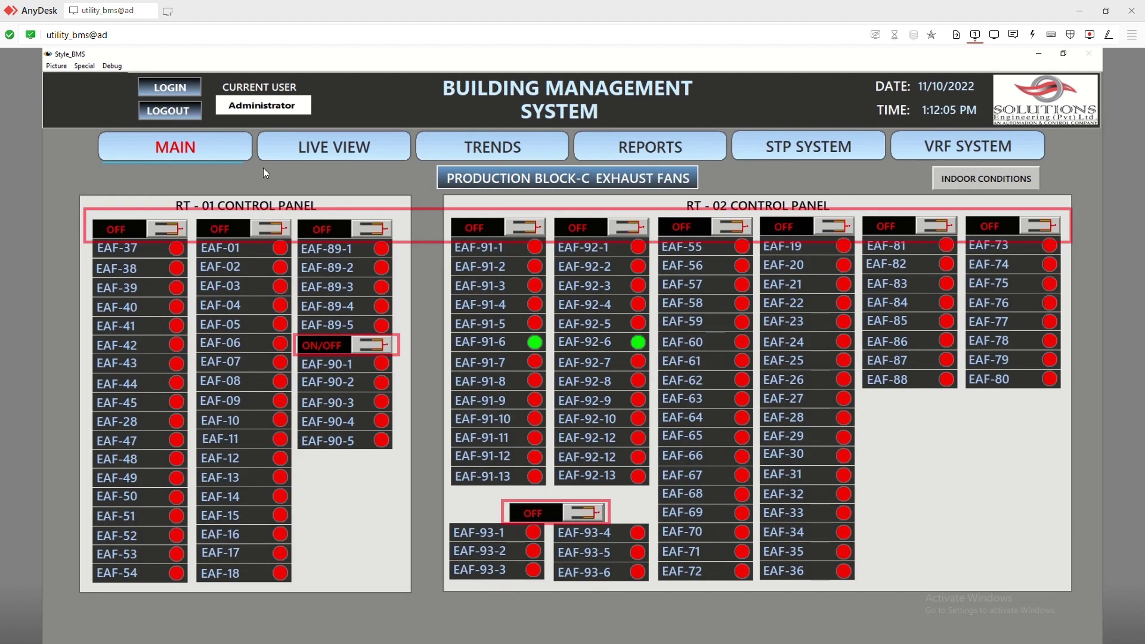
click(236, 152)
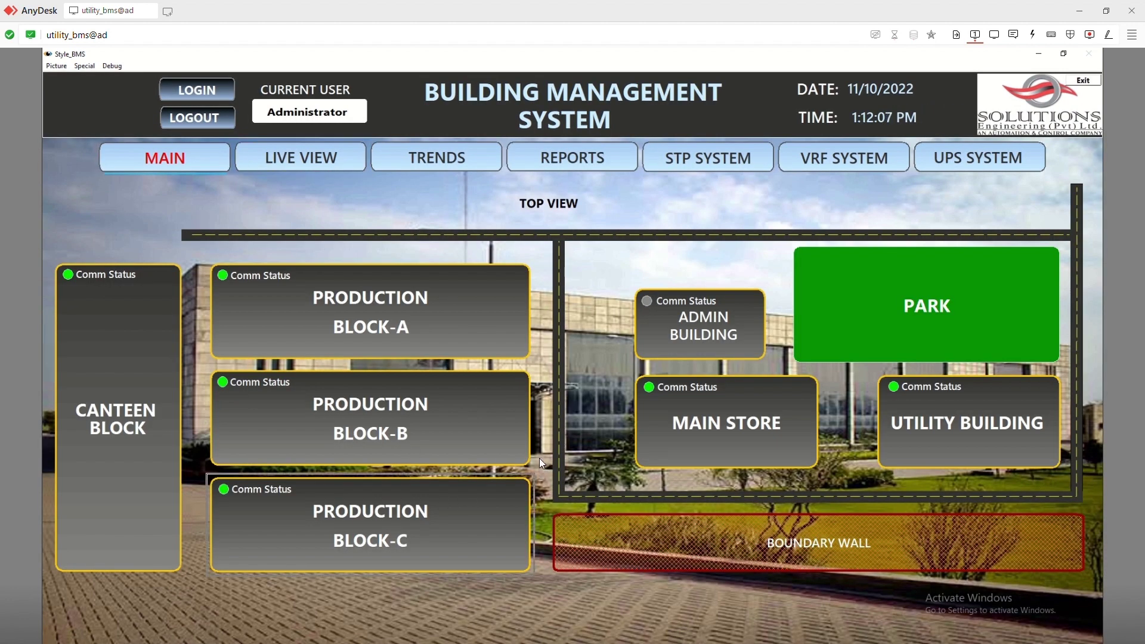
click(460, 563)
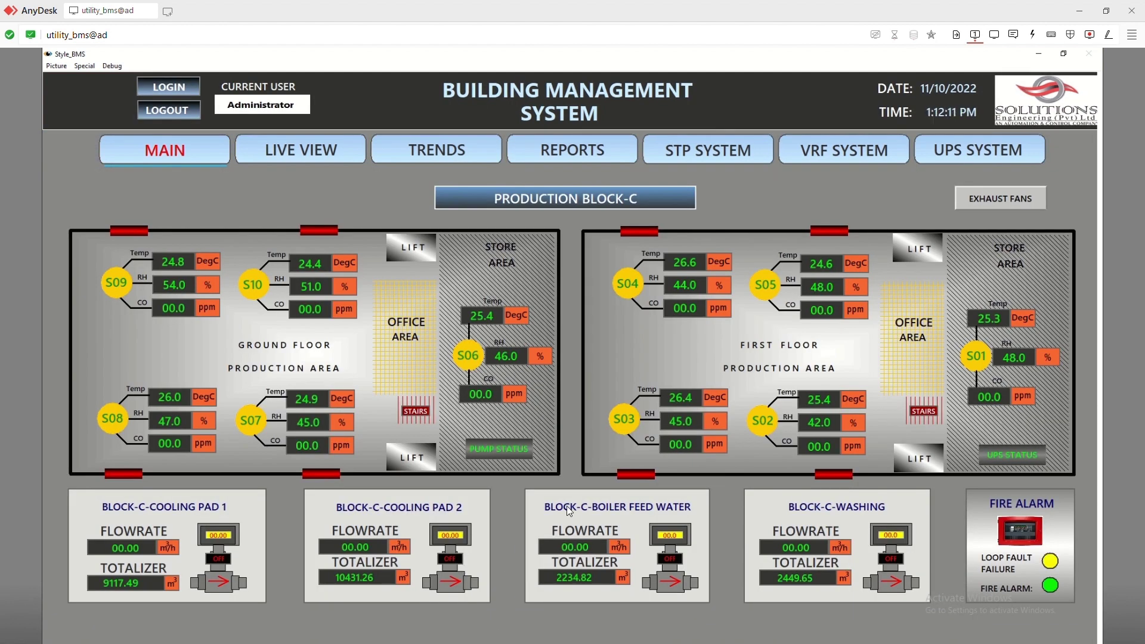
- Check the Block C pump status, then show the six-unit UPS status readings
click(495, 449)
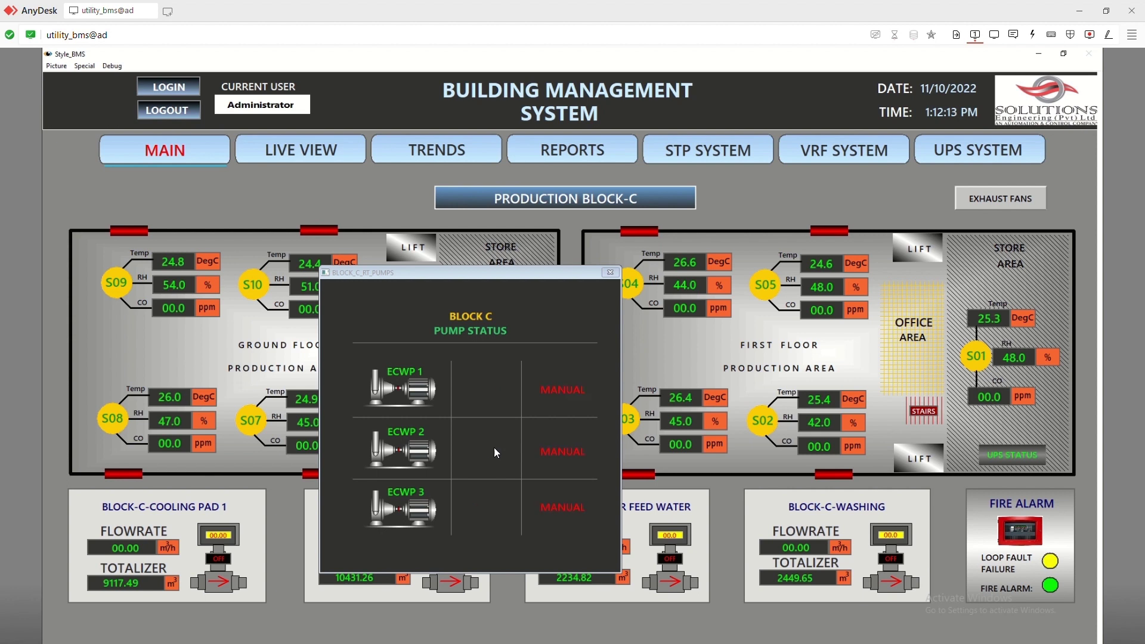
click(612, 273)
click(1017, 456)
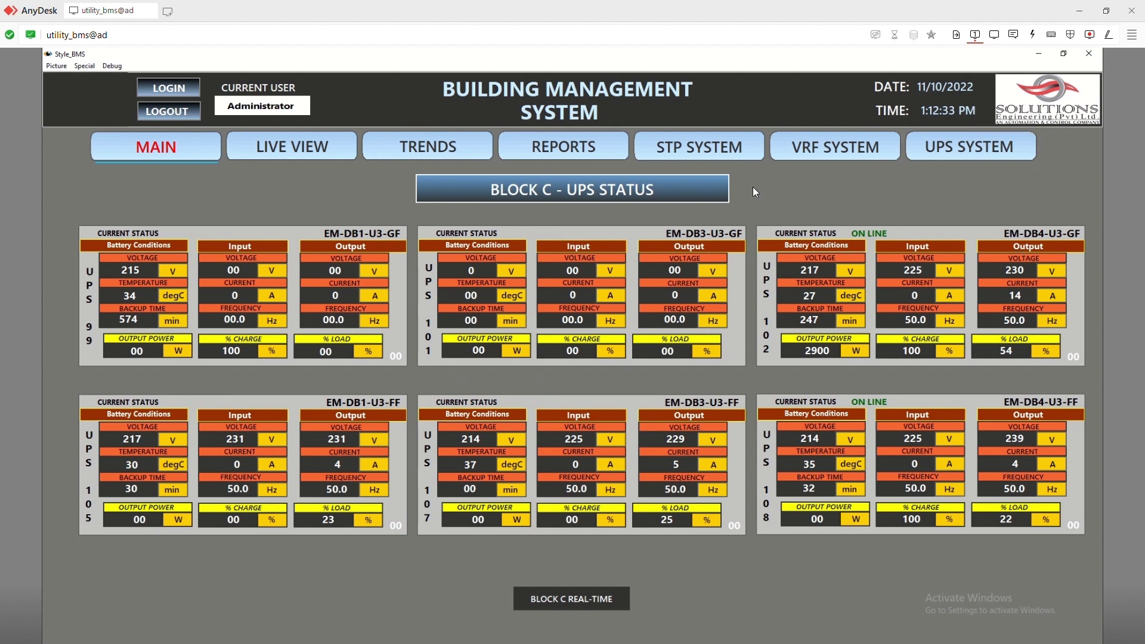
- Inspect Energy Meter-01 and Meter-02 details in Live View, then open the Utility Building flow meters
click(293, 146)
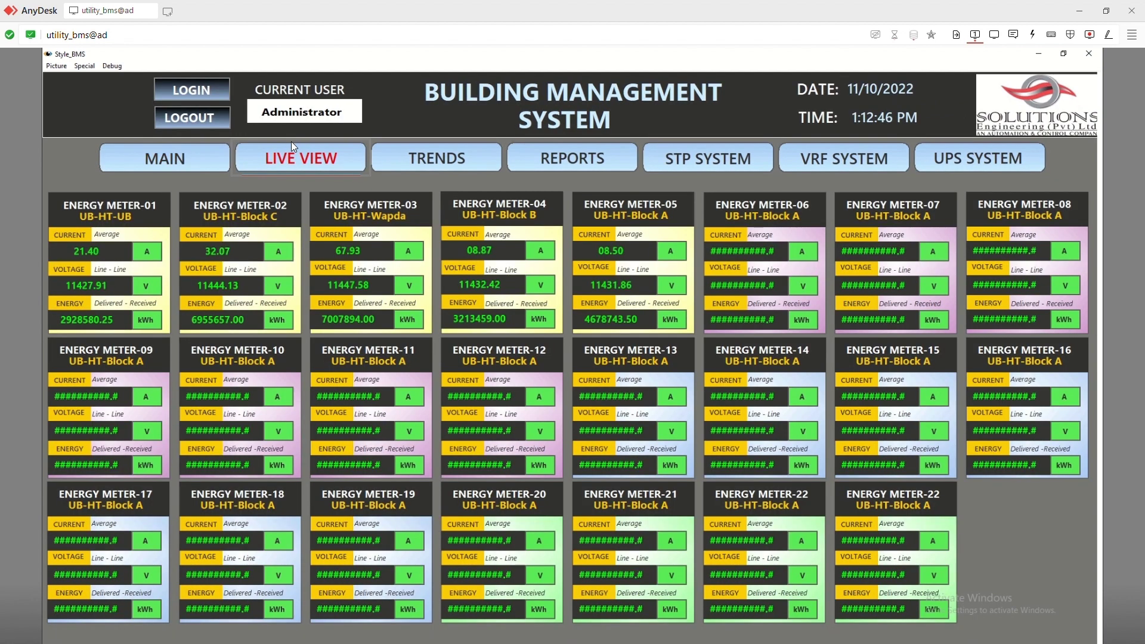
click(141, 249)
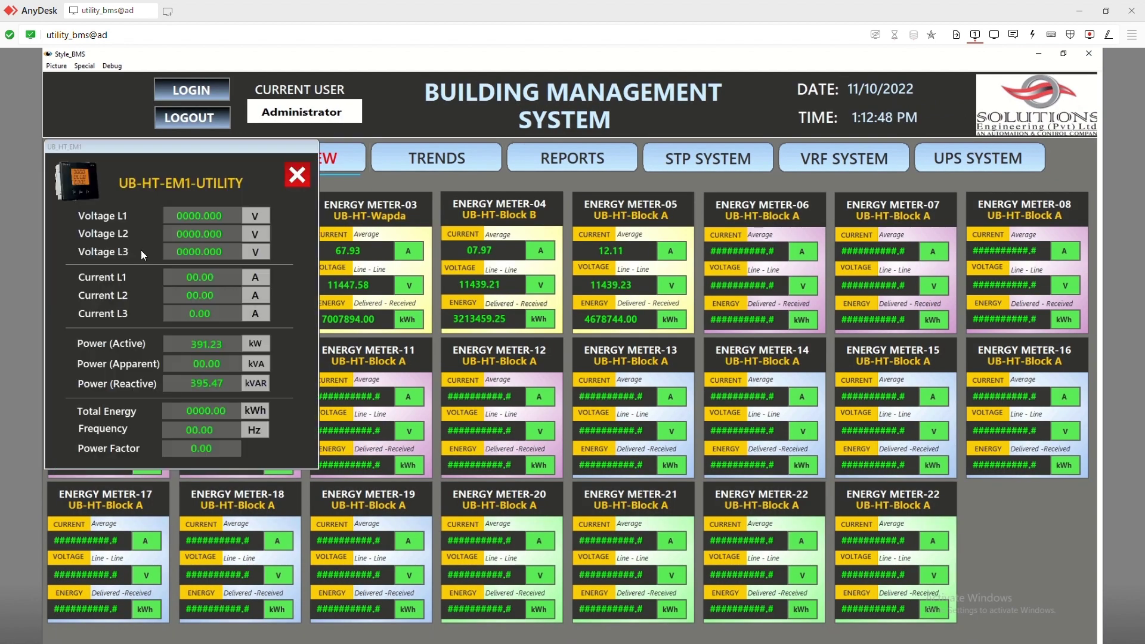
click(300, 177)
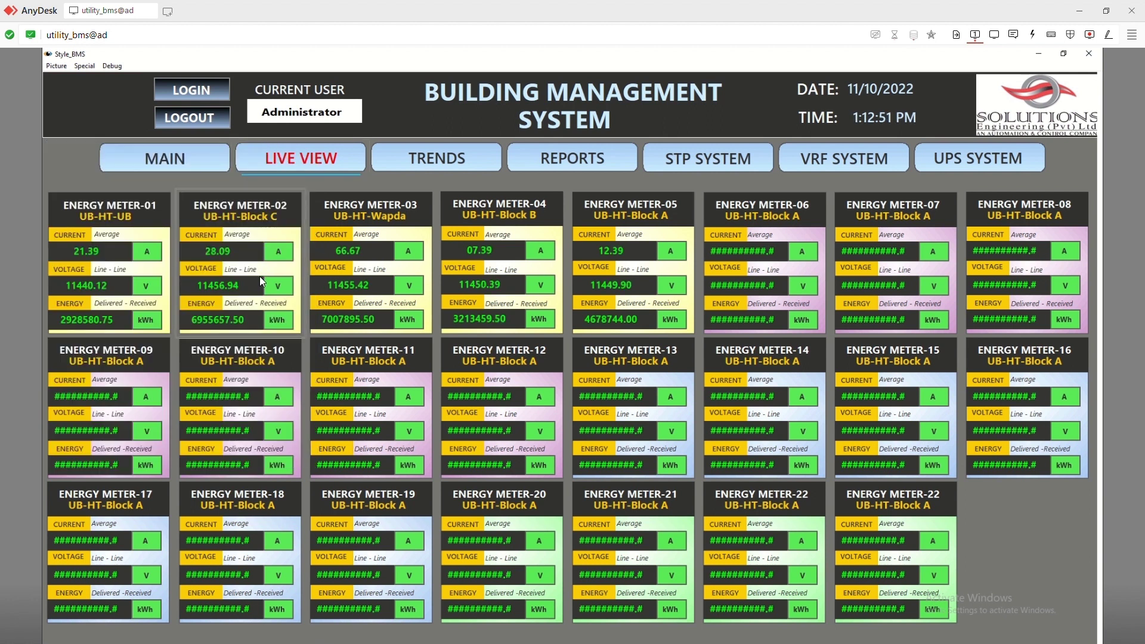
click(259, 277)
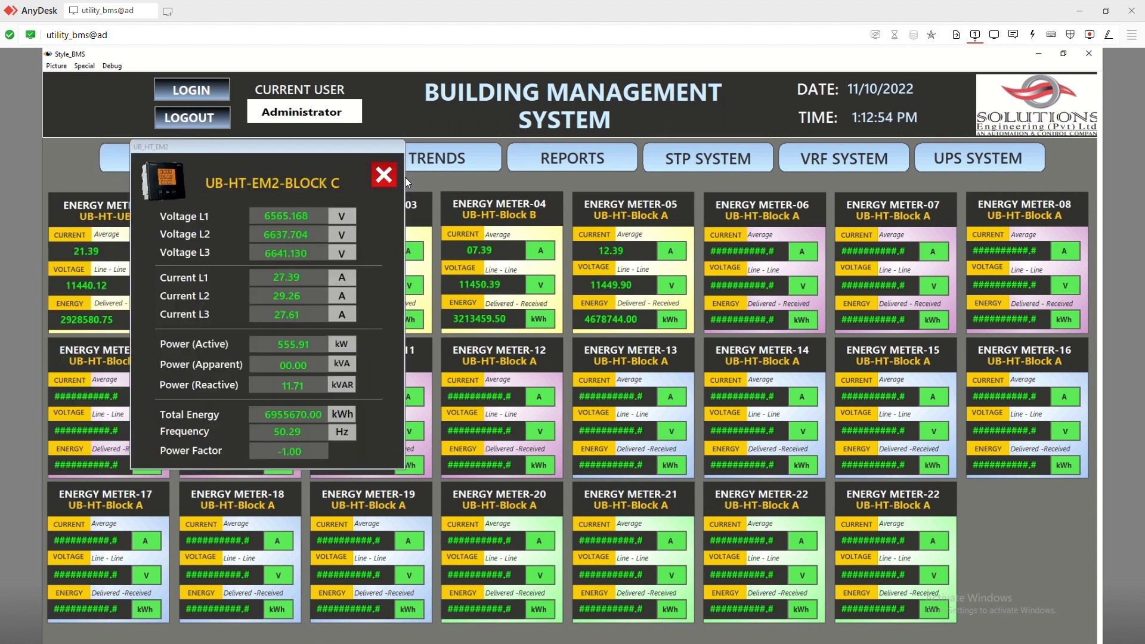
click(385, 177)
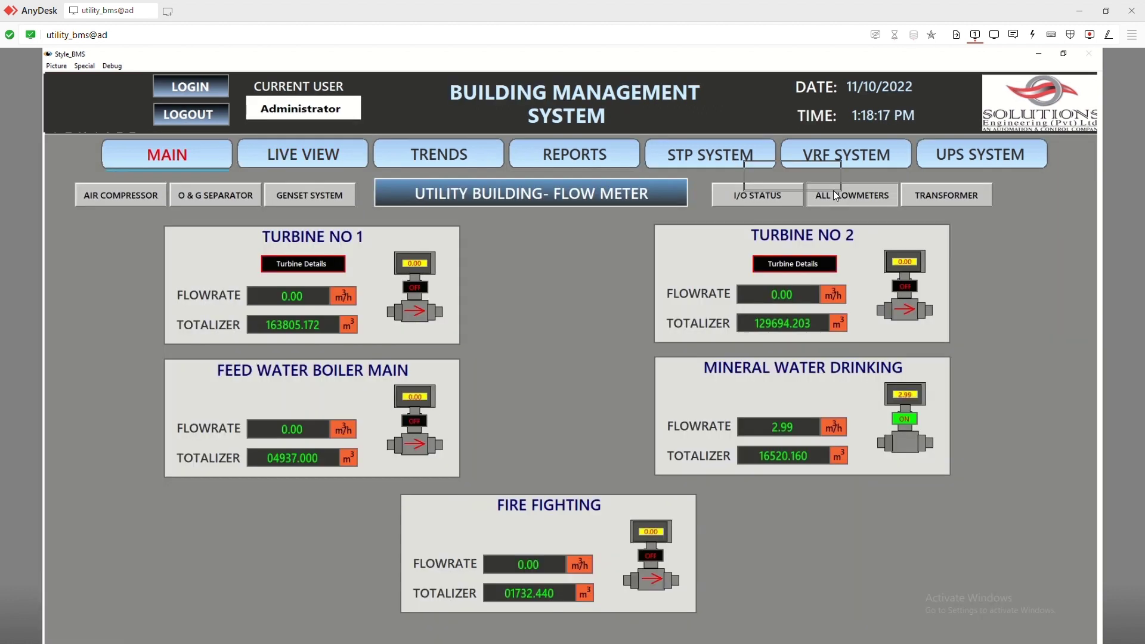
click(834, 195)
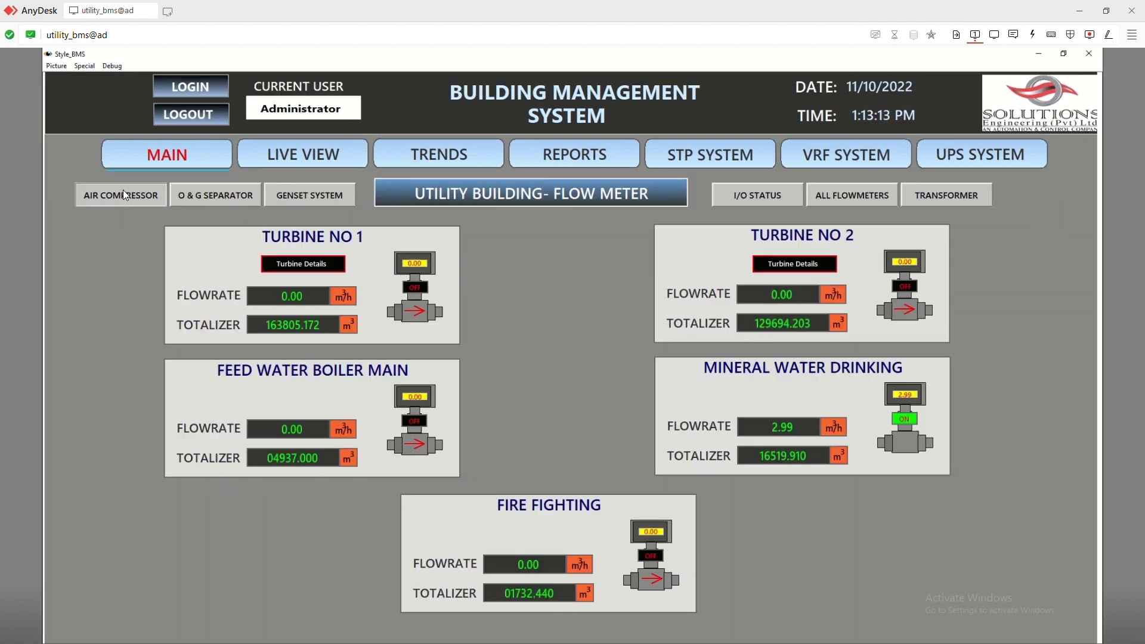
- View the air compressor diagram, then open the Genset Control page from the flow meters
click(123, 189)
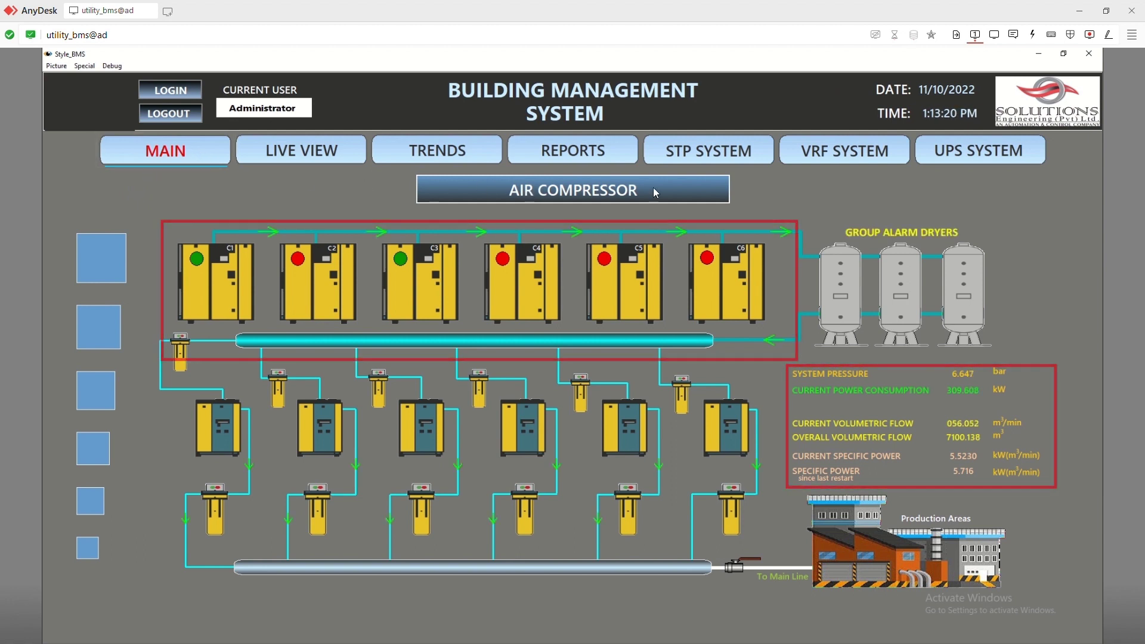
click(214, 154)
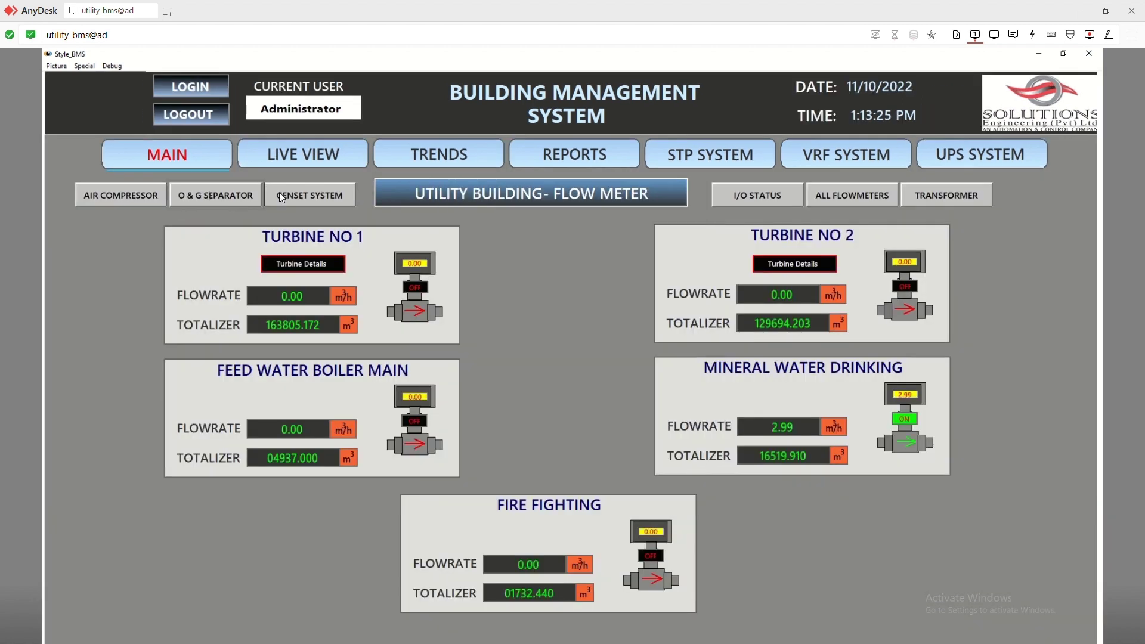
click(321, 195)
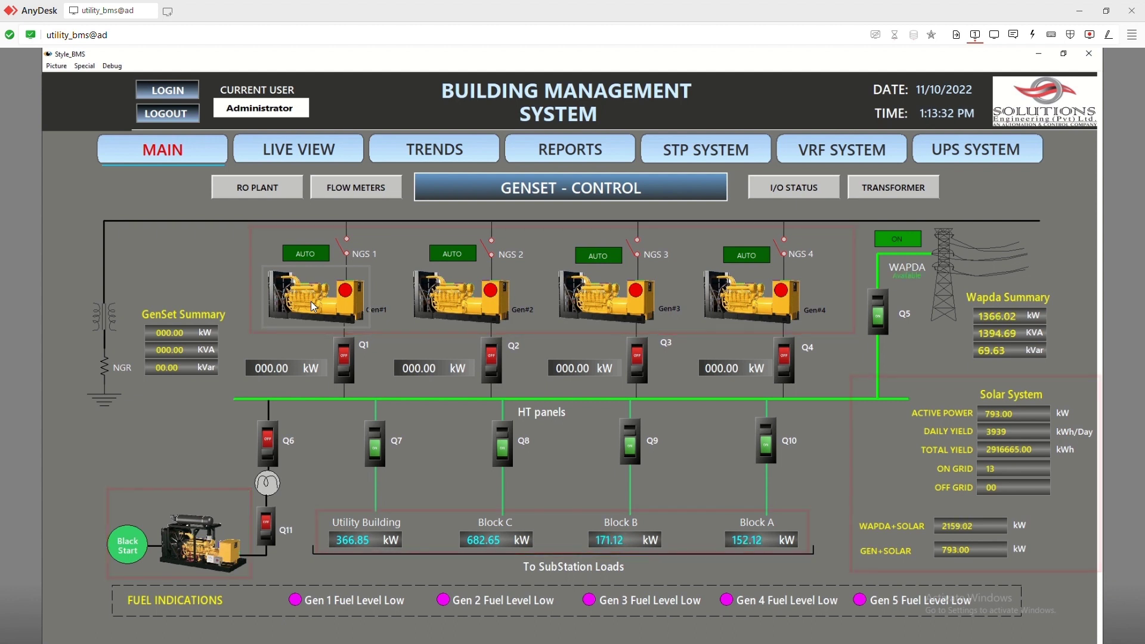
- Review the Generator #1 and #2 summary readings, then open the RO Plant page
click(310, 302)
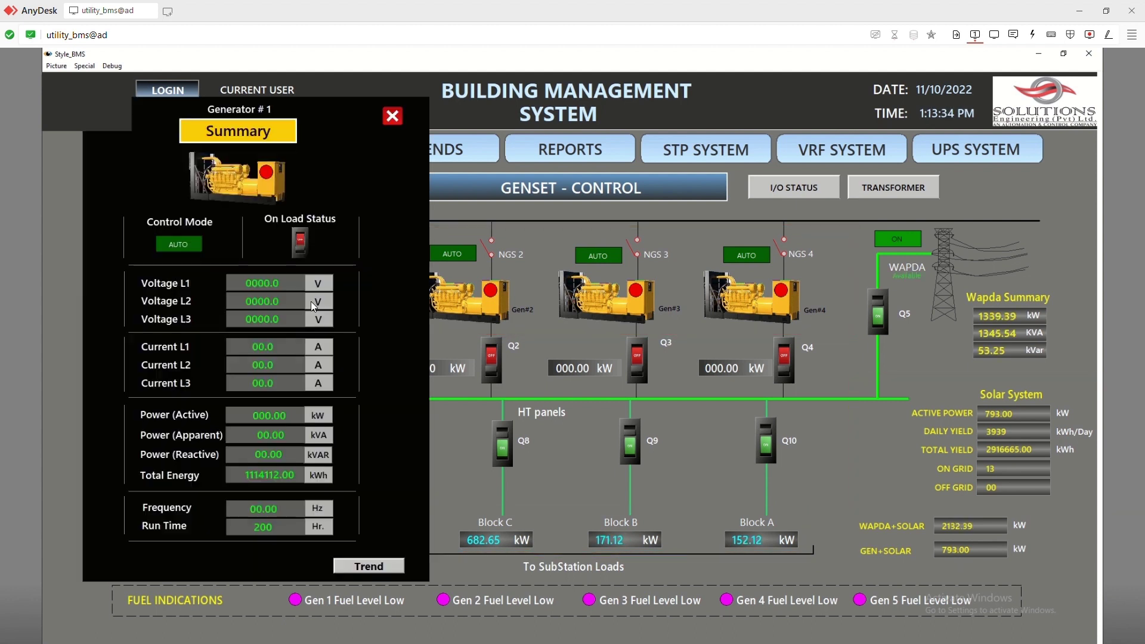
click(392, 115)
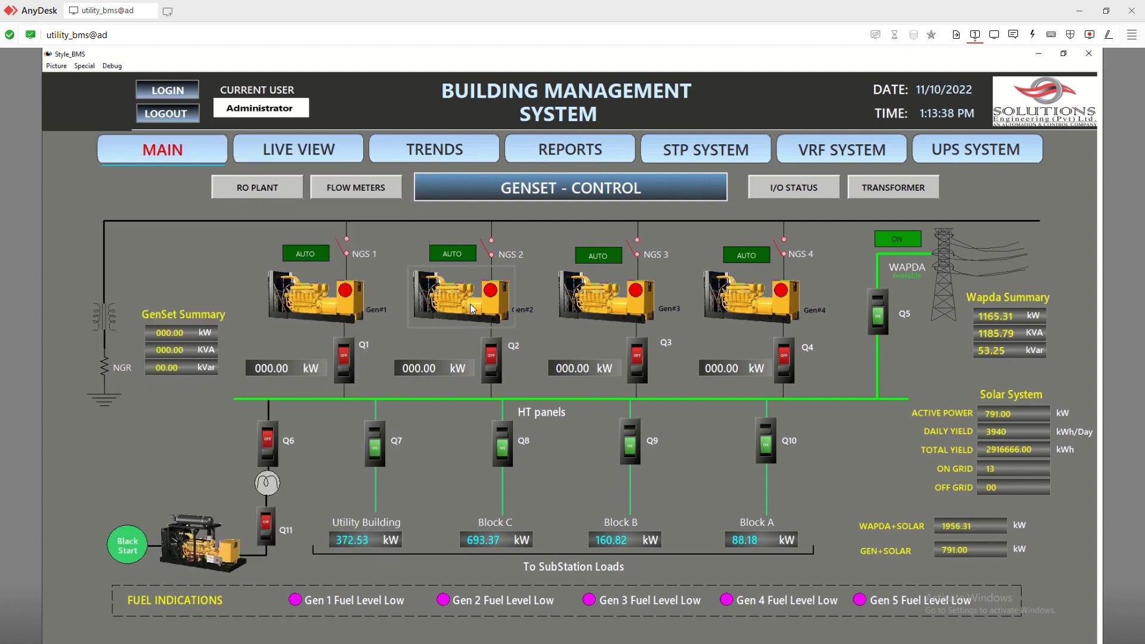
click(471, 308)
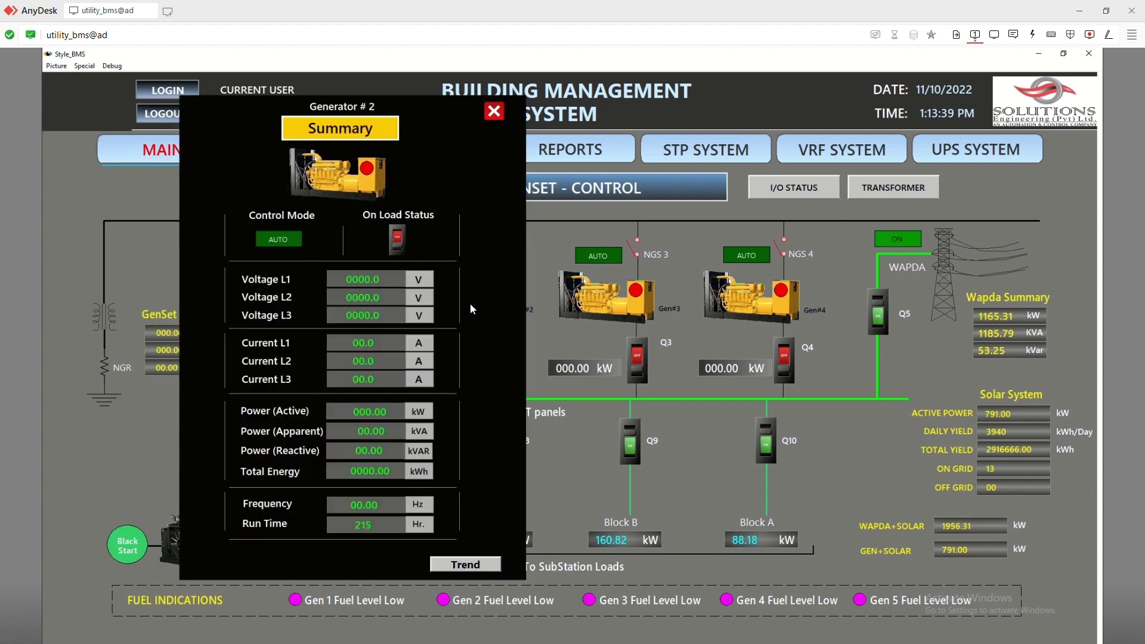
click(493, 112)
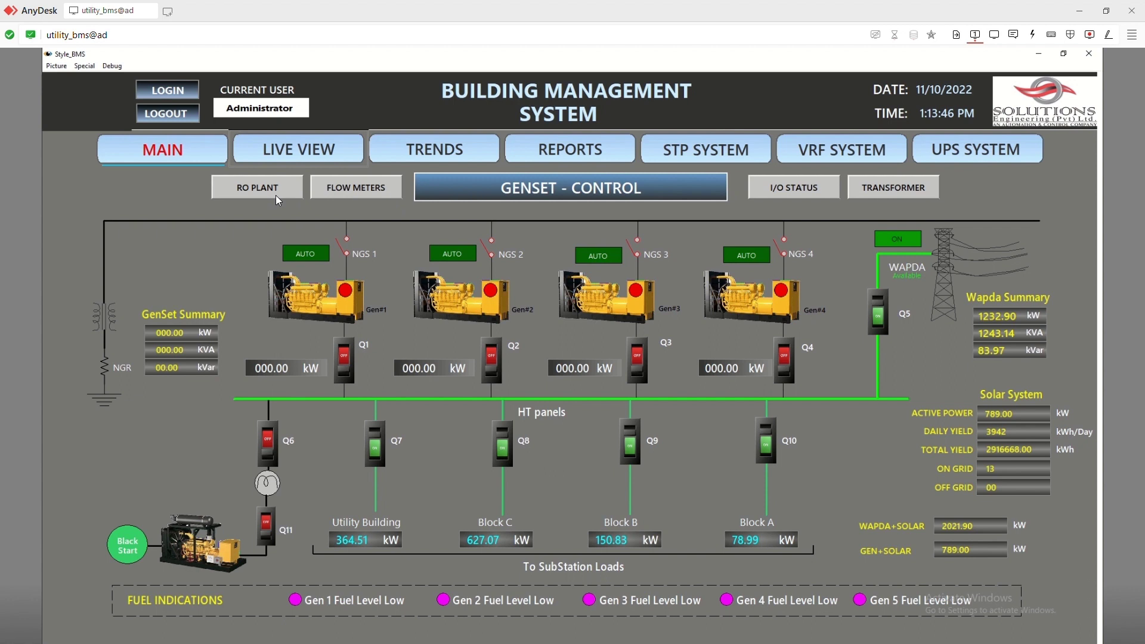
click(276, 197)
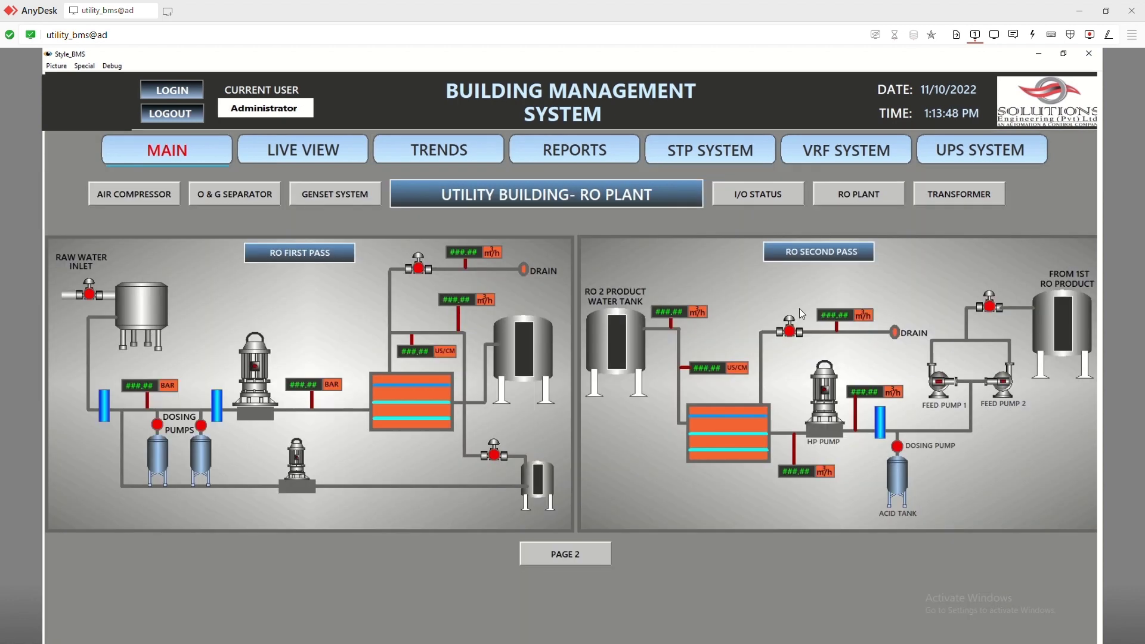
- View the Mineral Water RO page, the Transformer Status page, then the STP main process diagram
click(555, 558)
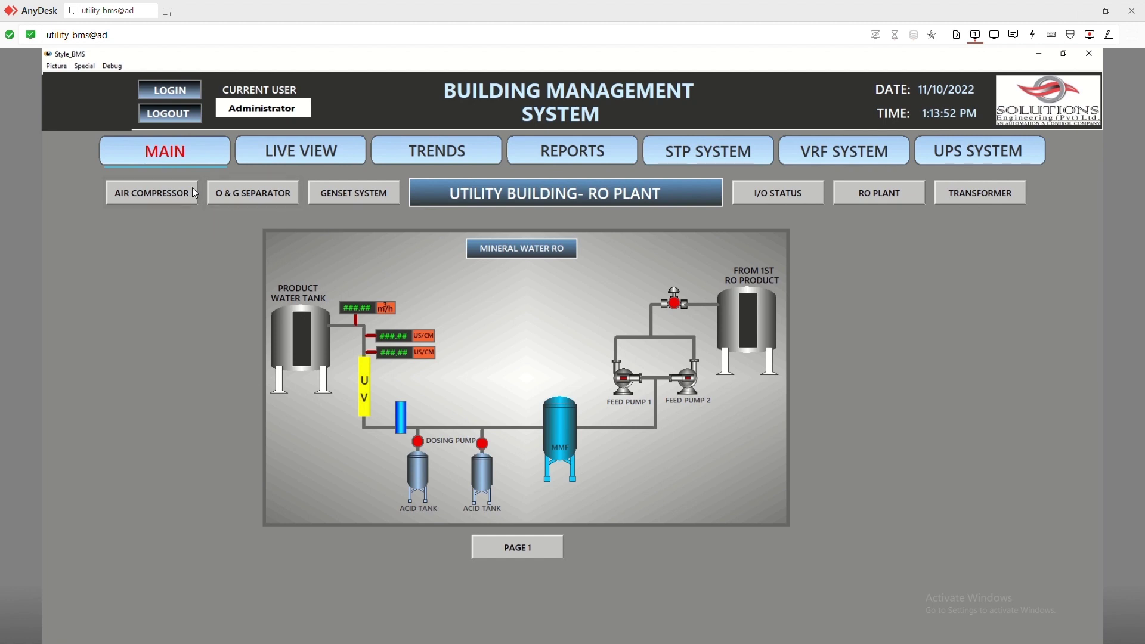
click(987, 196)
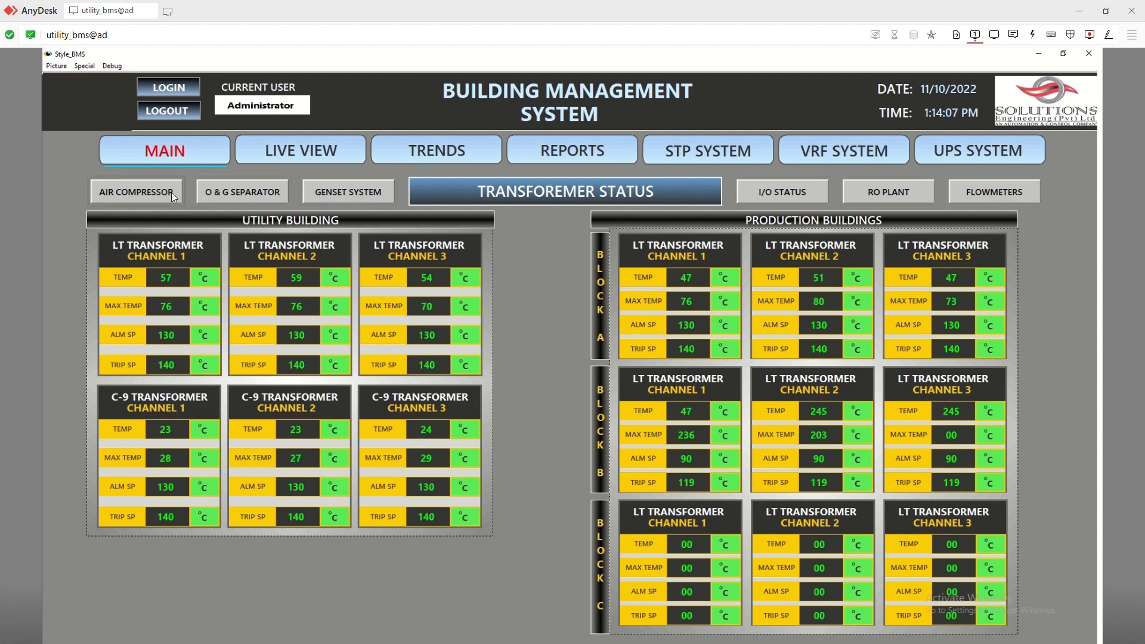
click(700, 160)
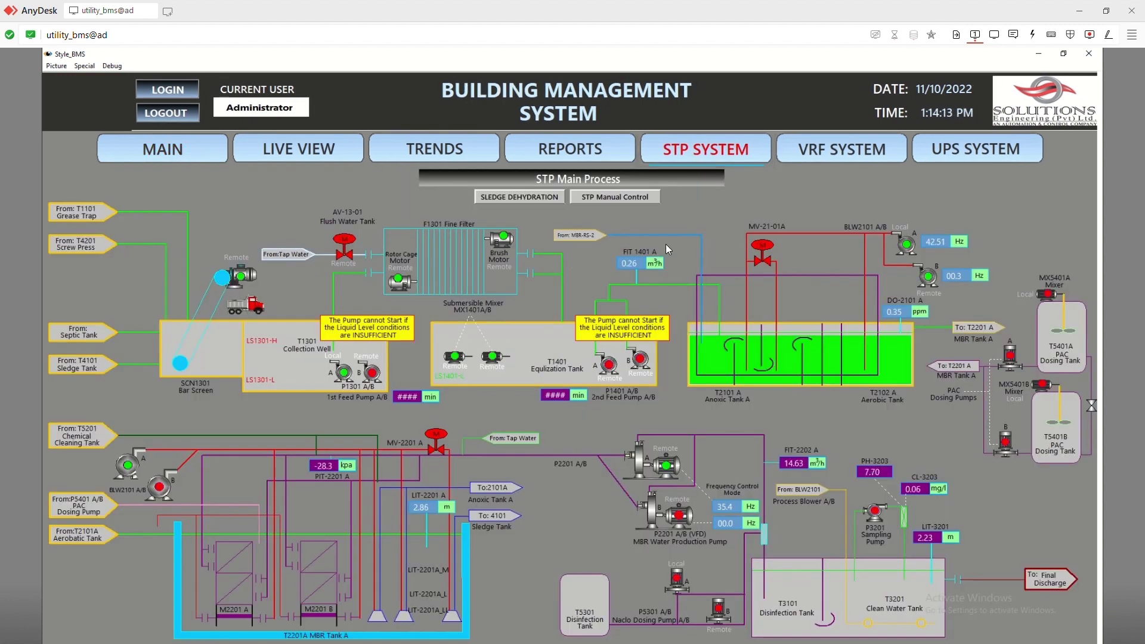
- Browse the Sludge Dehydration and STP manual control screens, then open the Utility VRF System page
click(524, 201)
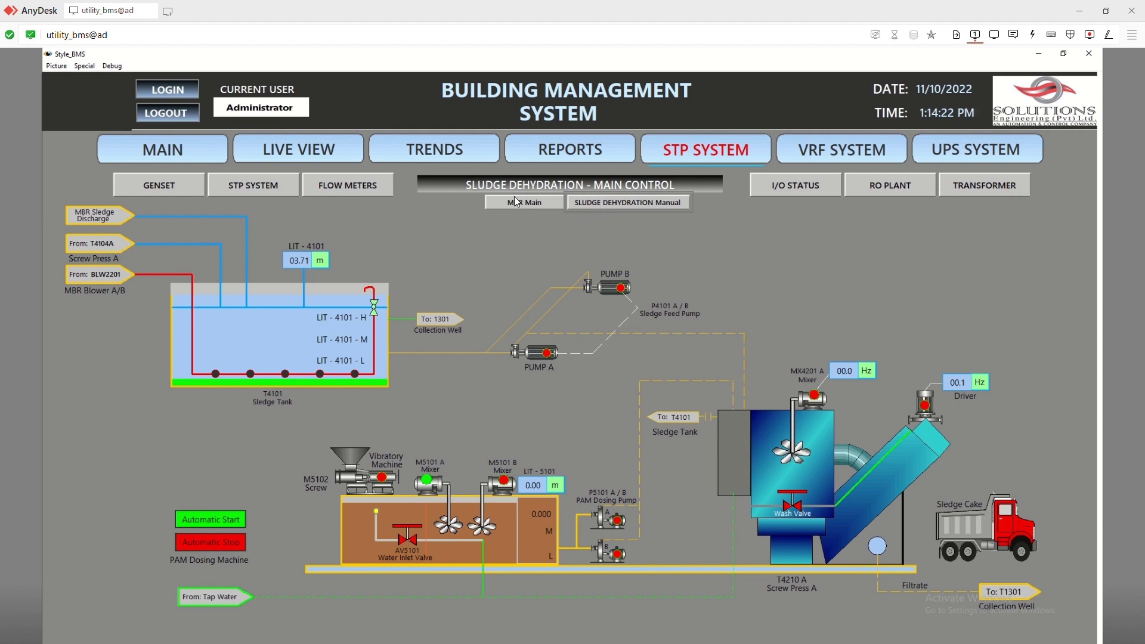
click(634, 202)
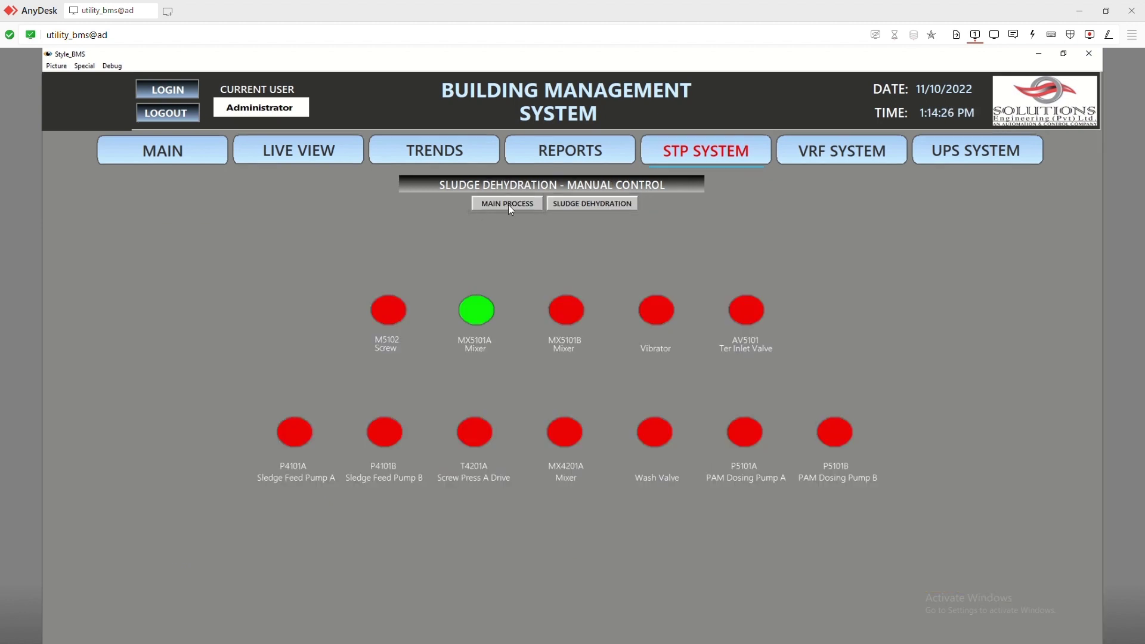
click(508, 204)
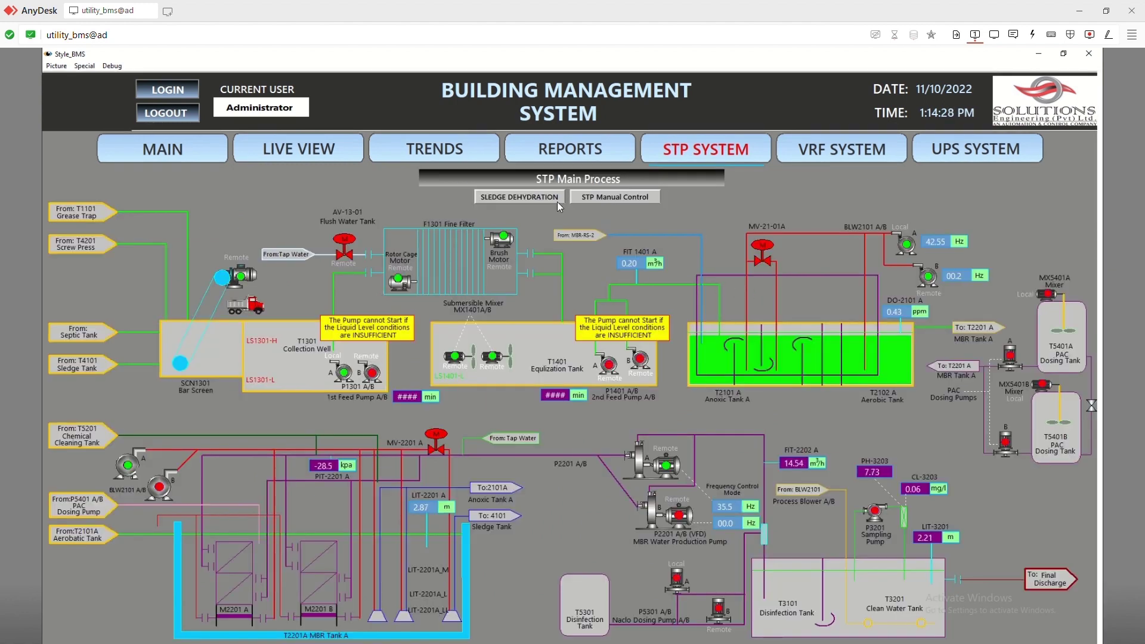
click(620, 198)
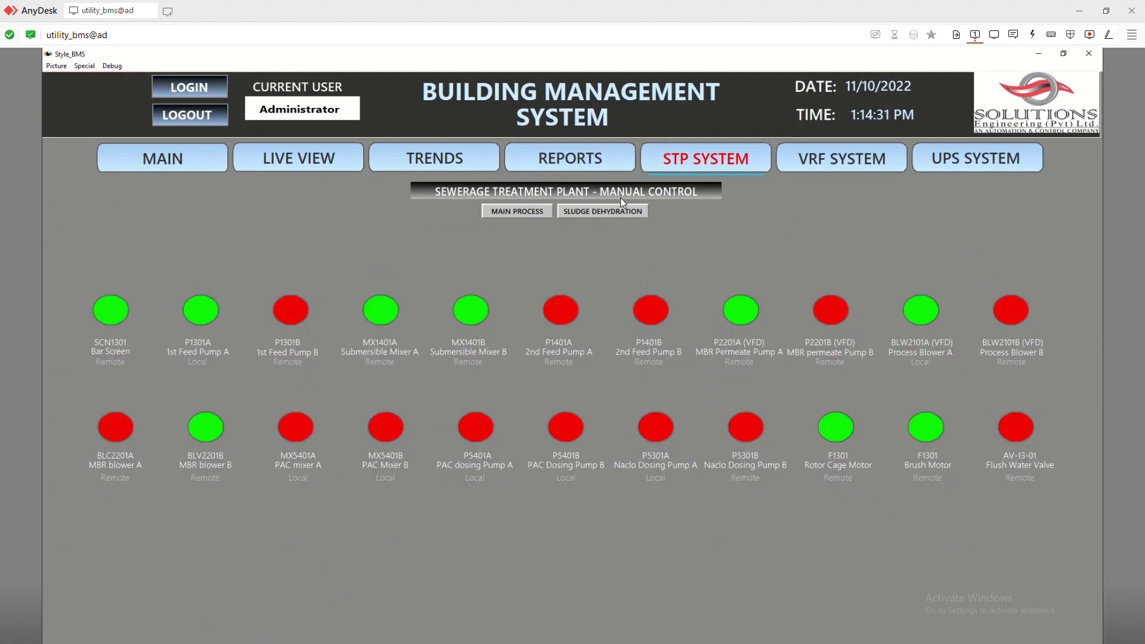
click(510, 211)
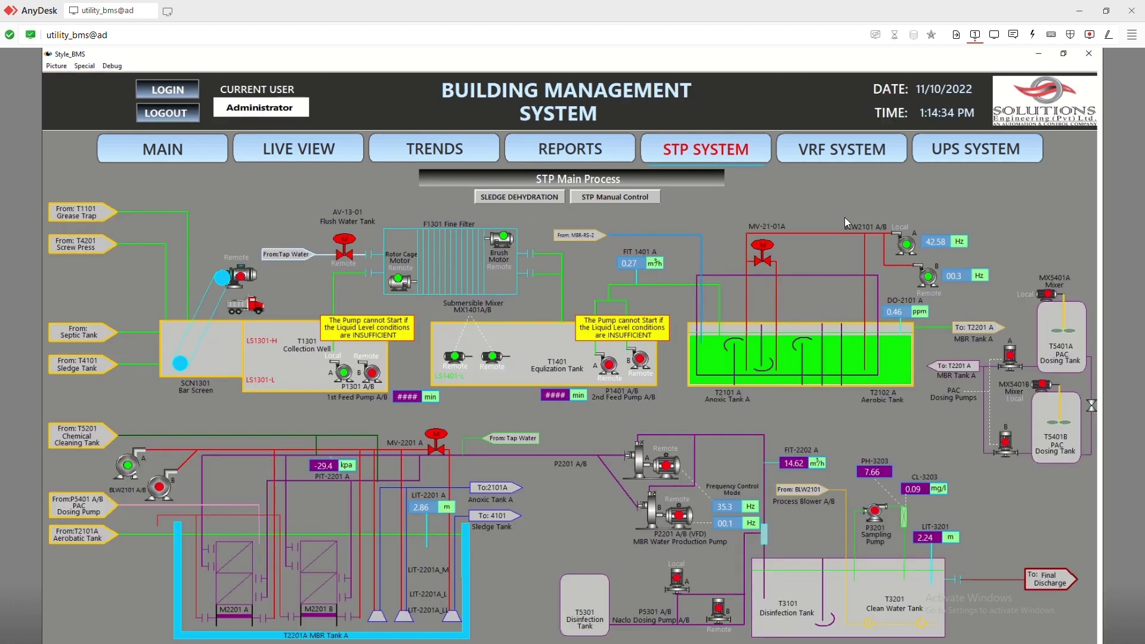
click(818, 155)
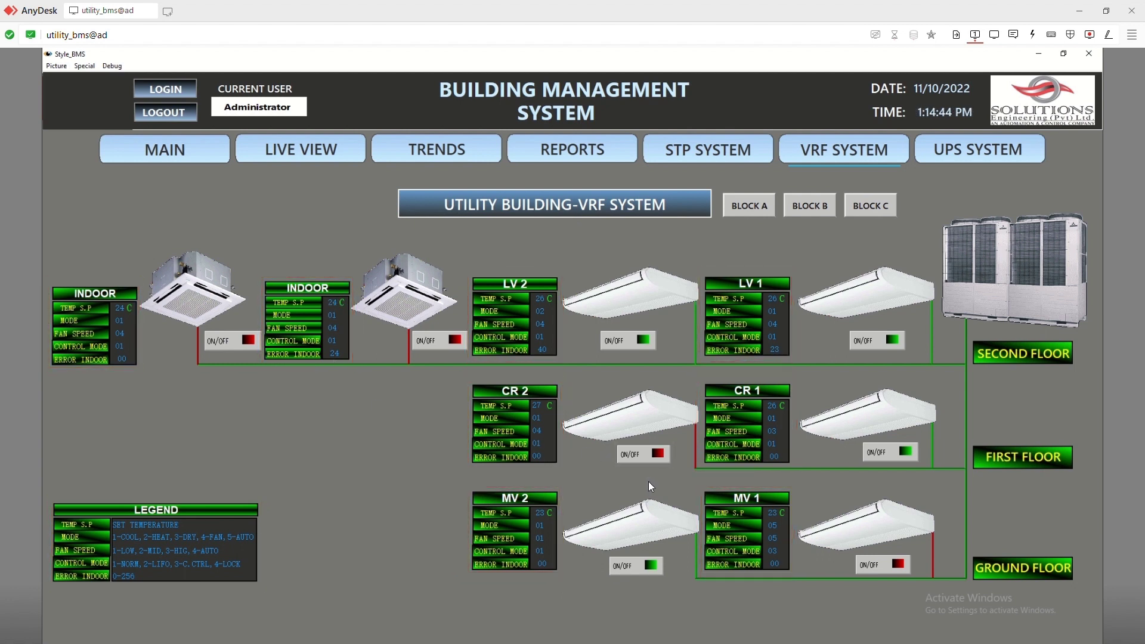
- Load hourly rows into the Utility HT Energy (kWh) per-hour report from Reports
click(597, 159)
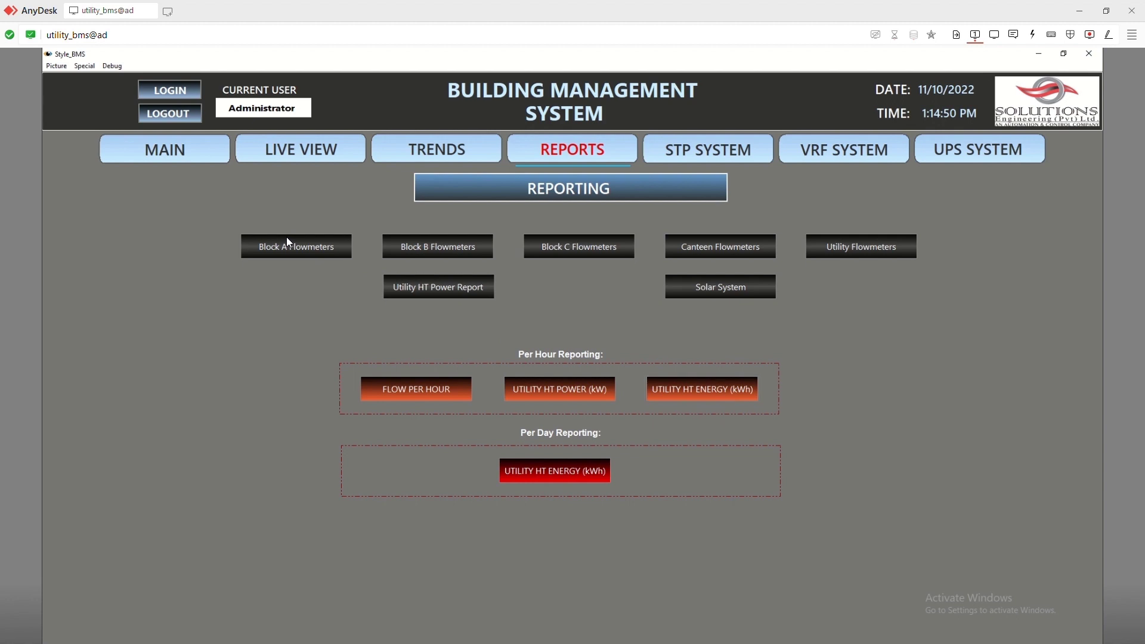
click(711, 397)
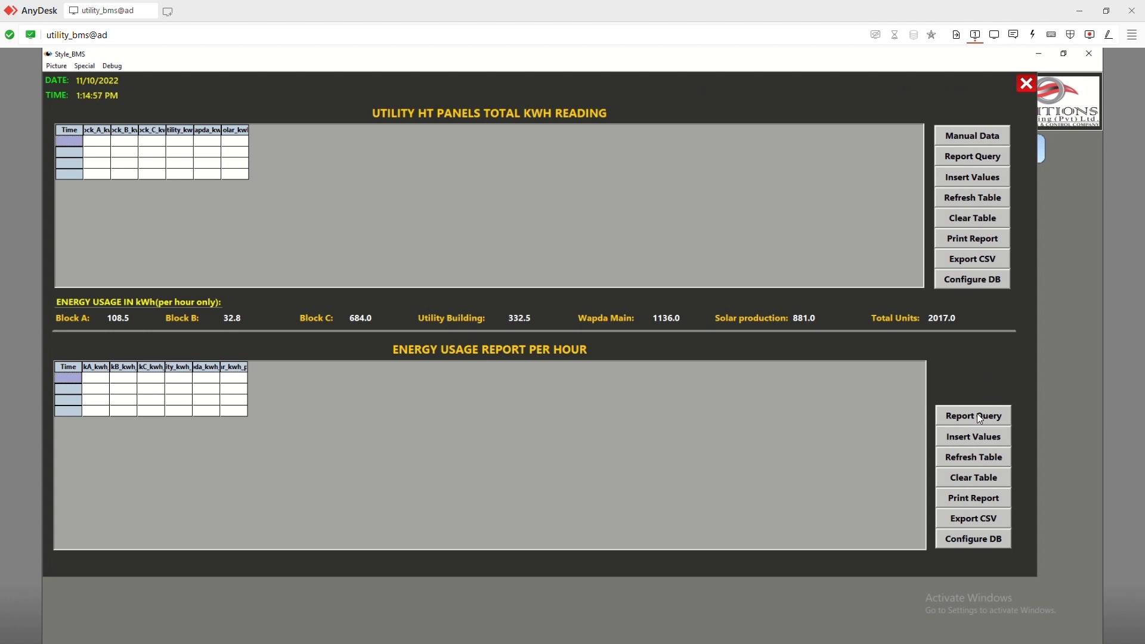
click(972, 436)
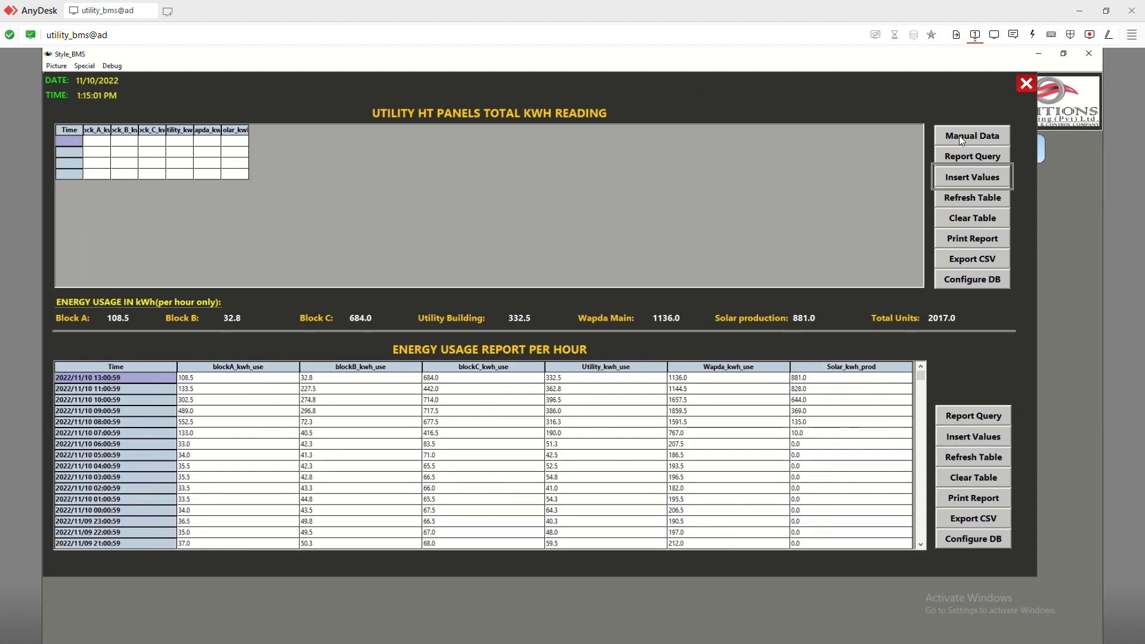
- Set report query Condition1 to Time between 9 and 10 November 2022
click(960, 154)
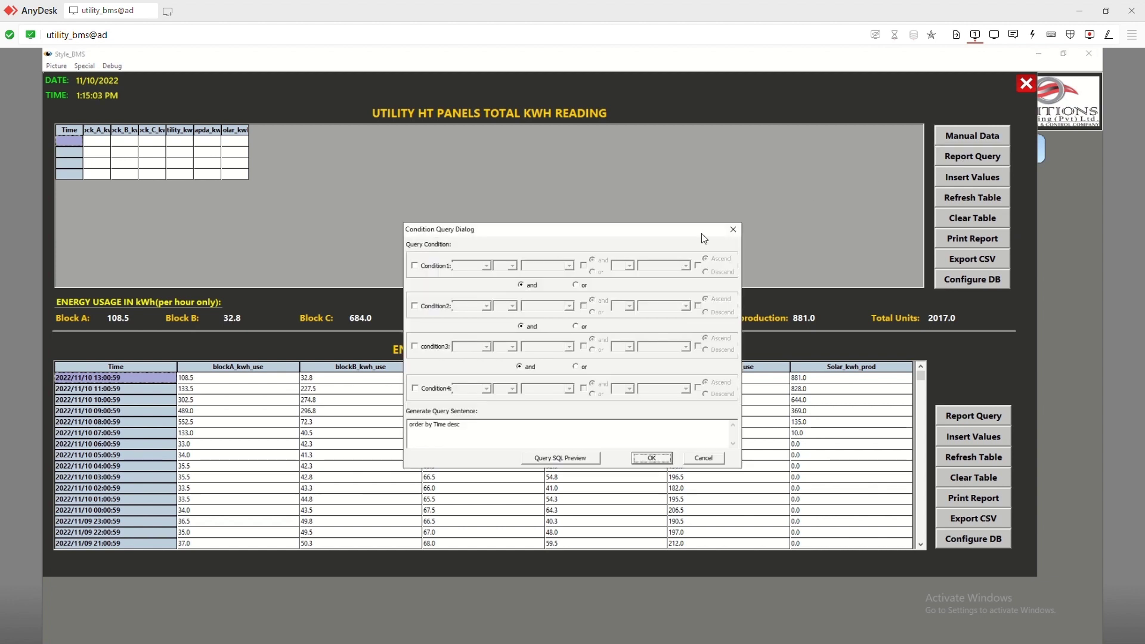
click(435, 265)
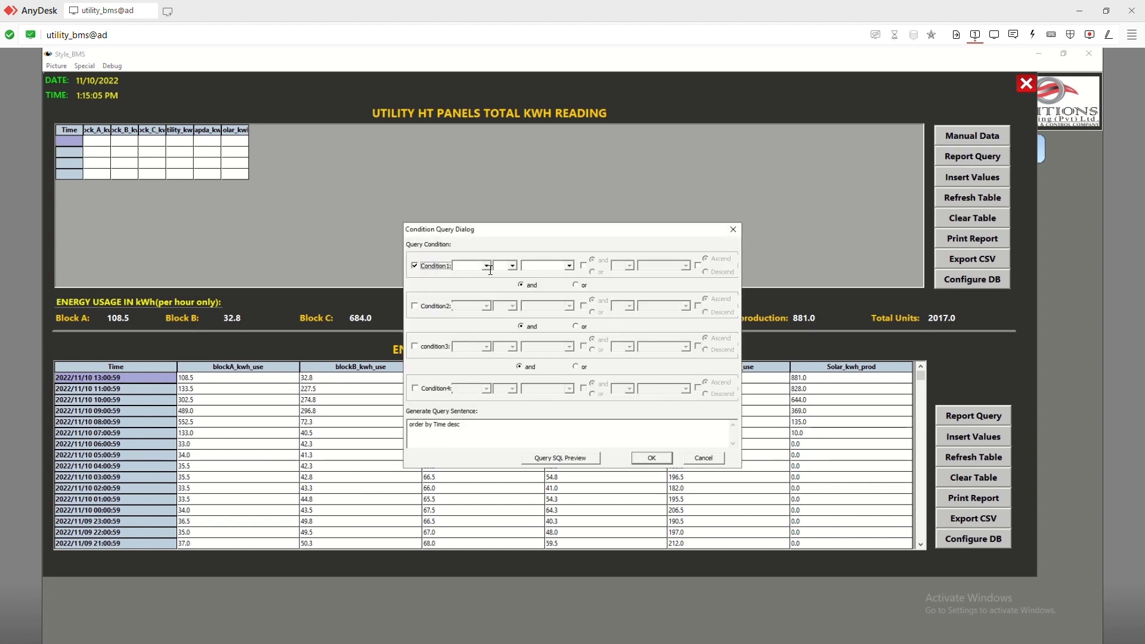
click(486, 266)
click(480, 276)
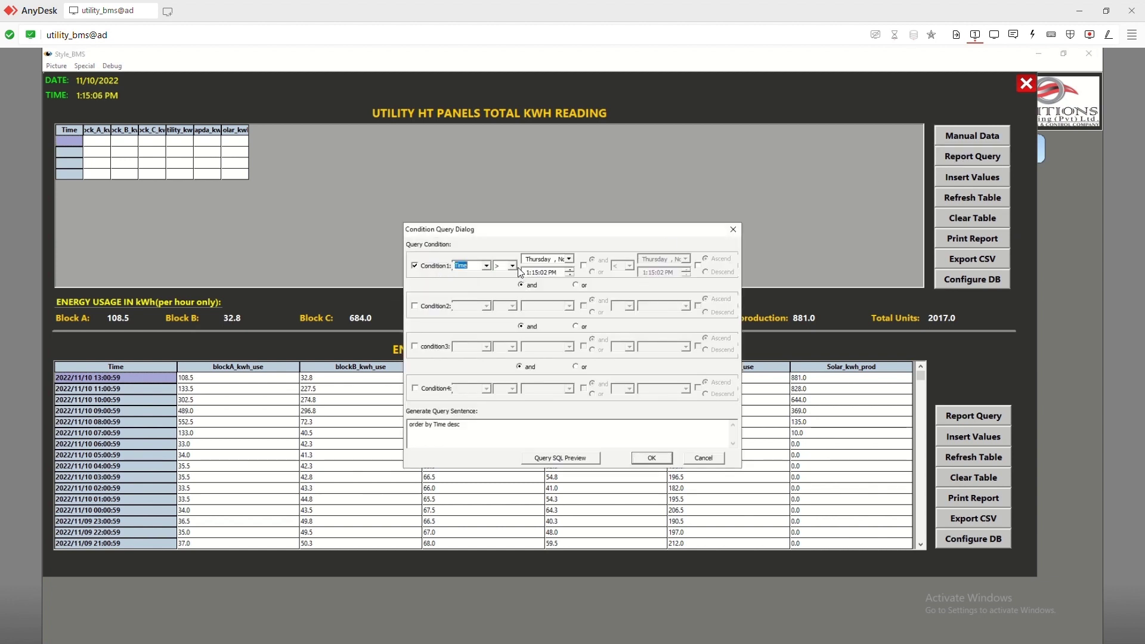
click(570, 259)
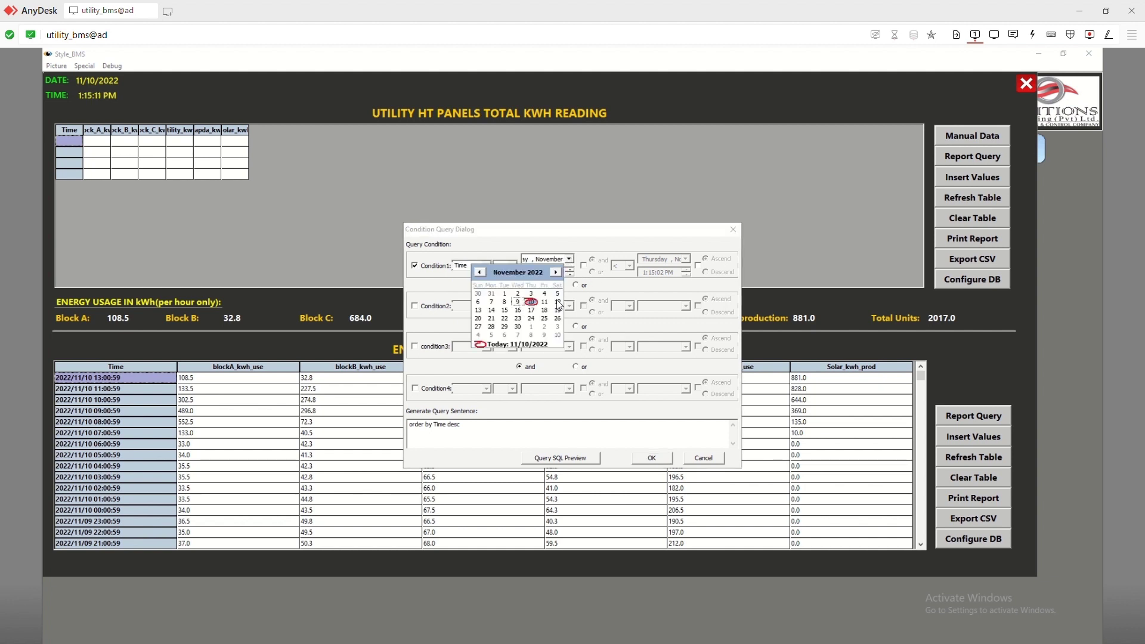
click(519, 303)
click(584, 267)
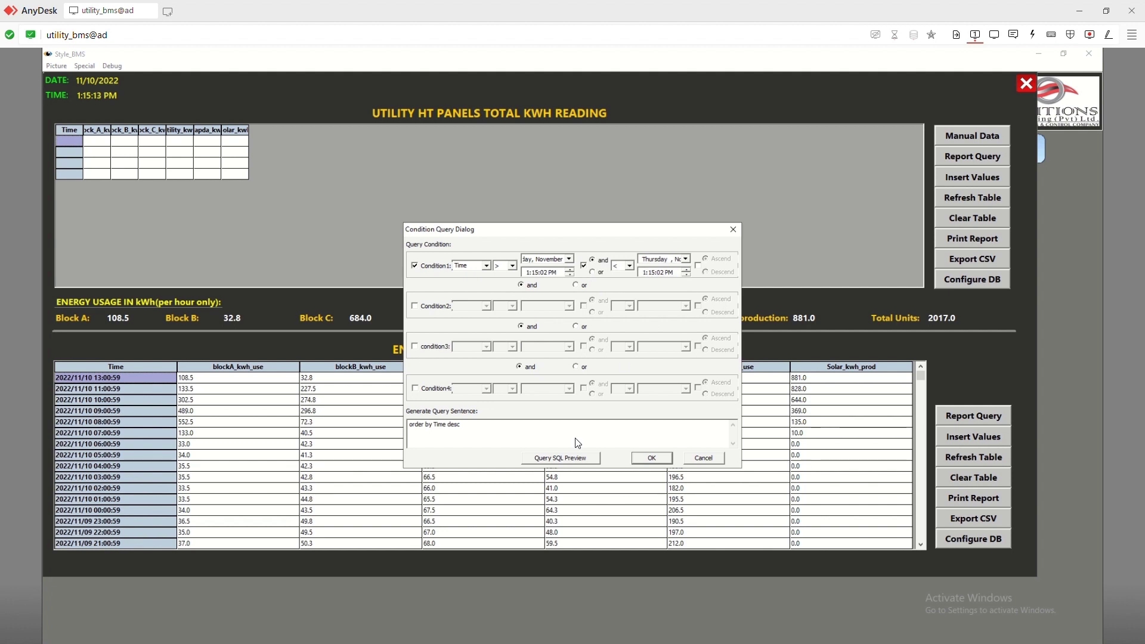
- Preview the SQL, apply the query and load the filtered Total kWh readings
click(580, 458)
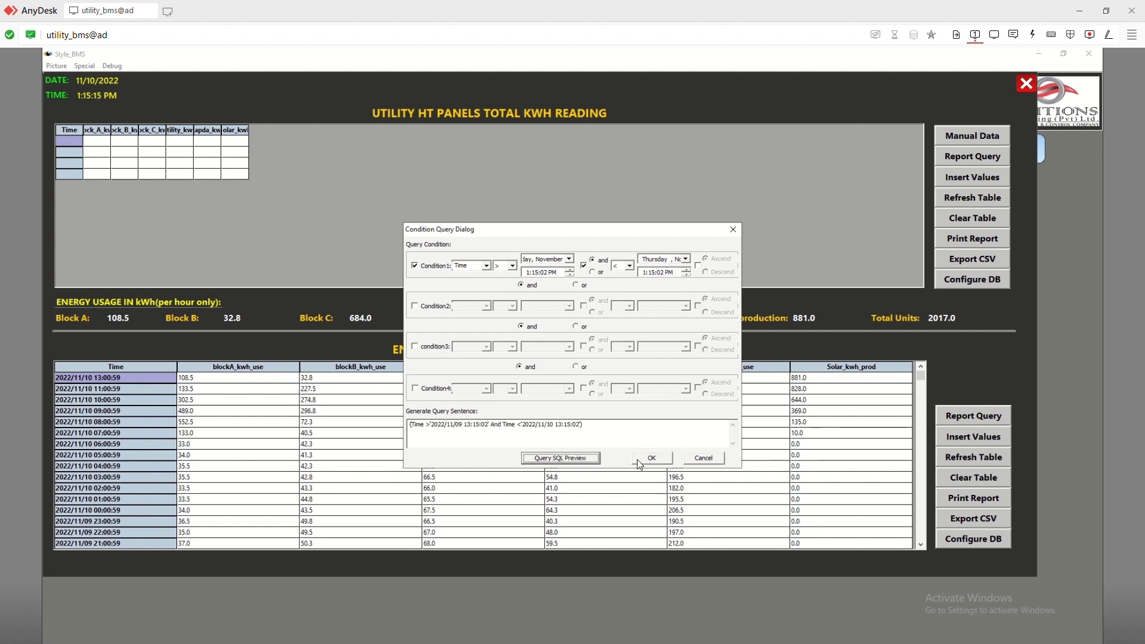
click(653, 458)
click(972, 175)
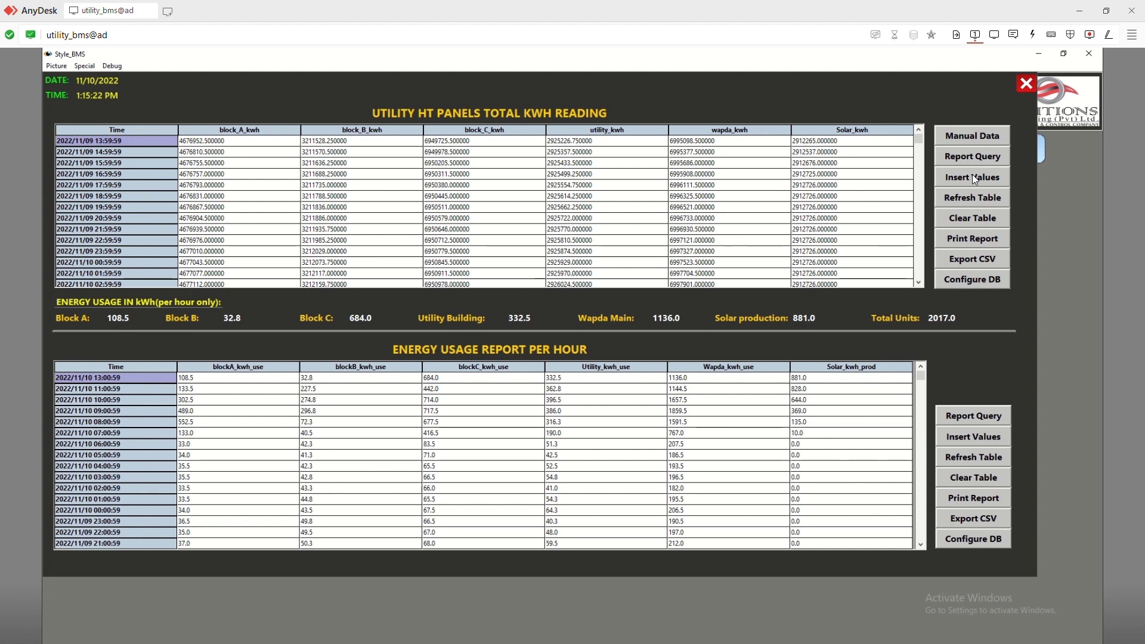
- Print the total kWh readings report to the PDF printer
drag(919, 139, 918, 291)
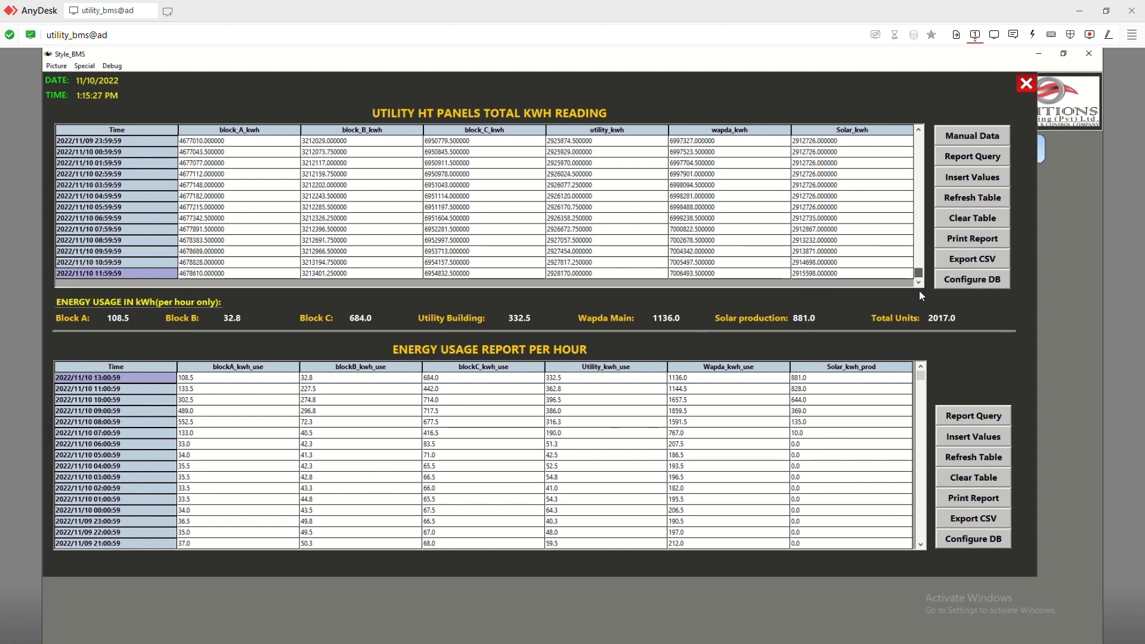
click(992, 269)
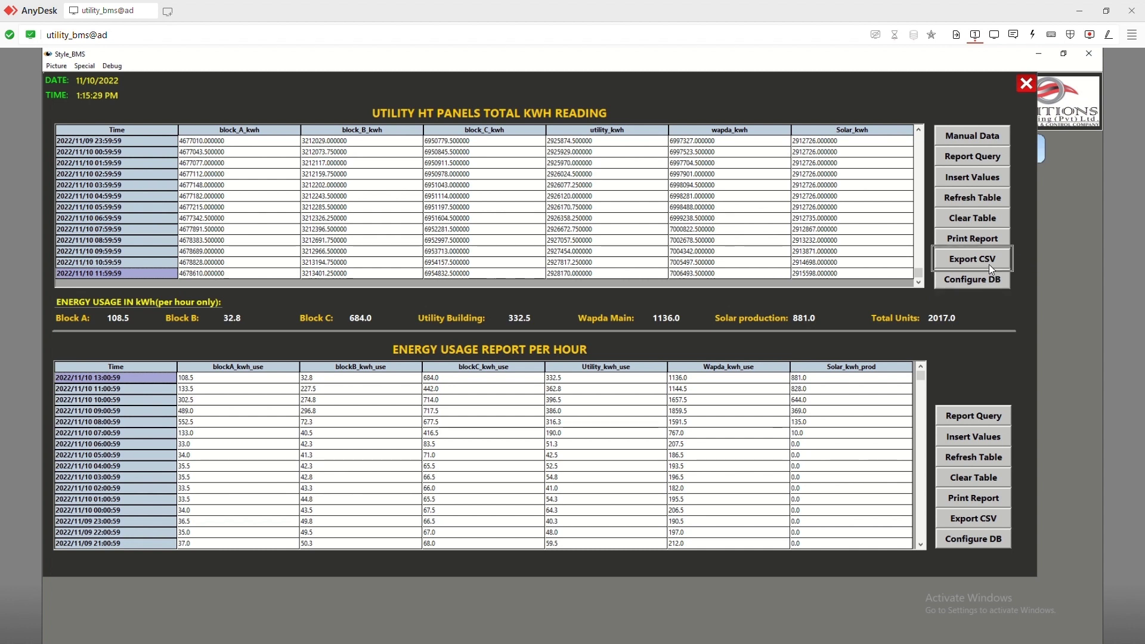
click(987, 236)
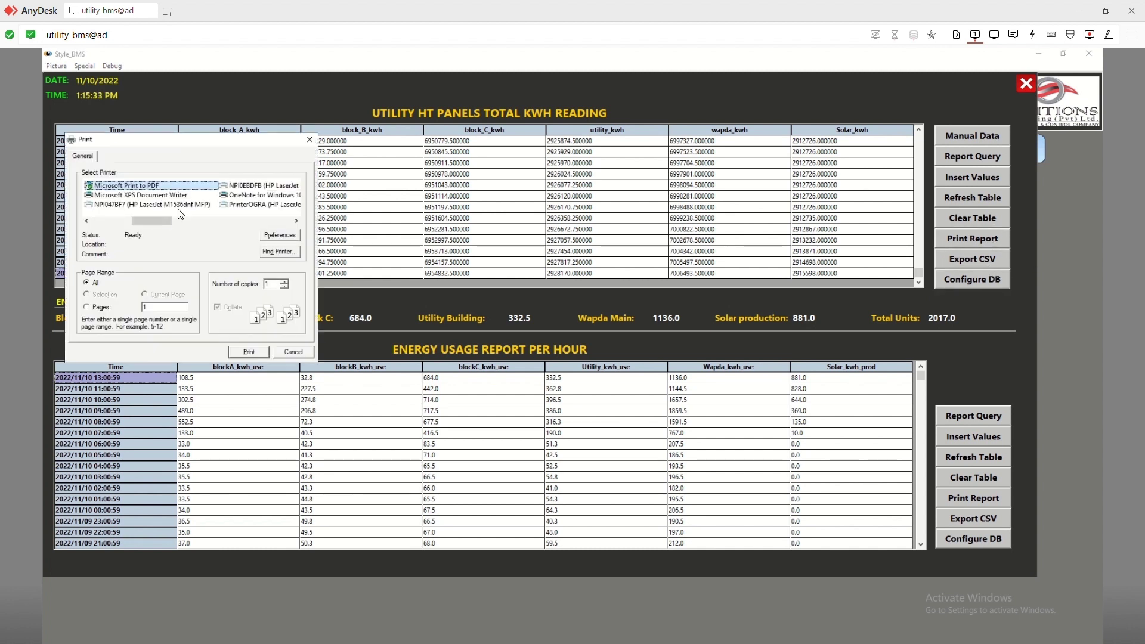
click(249, 352)
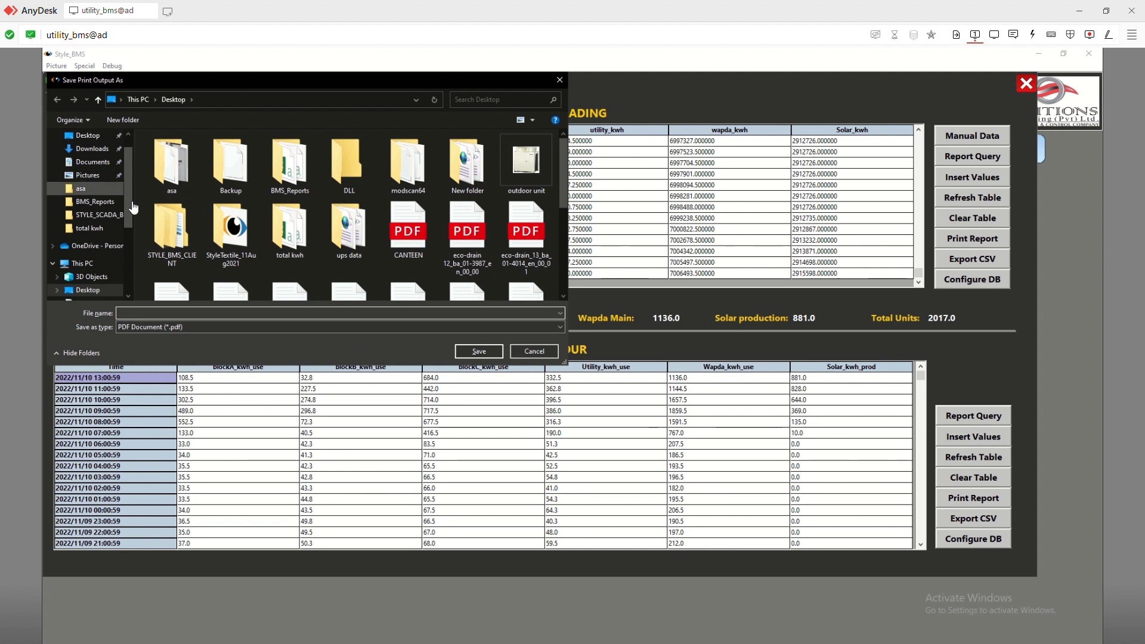
- Save the output as TEST.pdf on the Desktop, replacing the old file, then show the desktop
drag(127, 191, 127, 228)
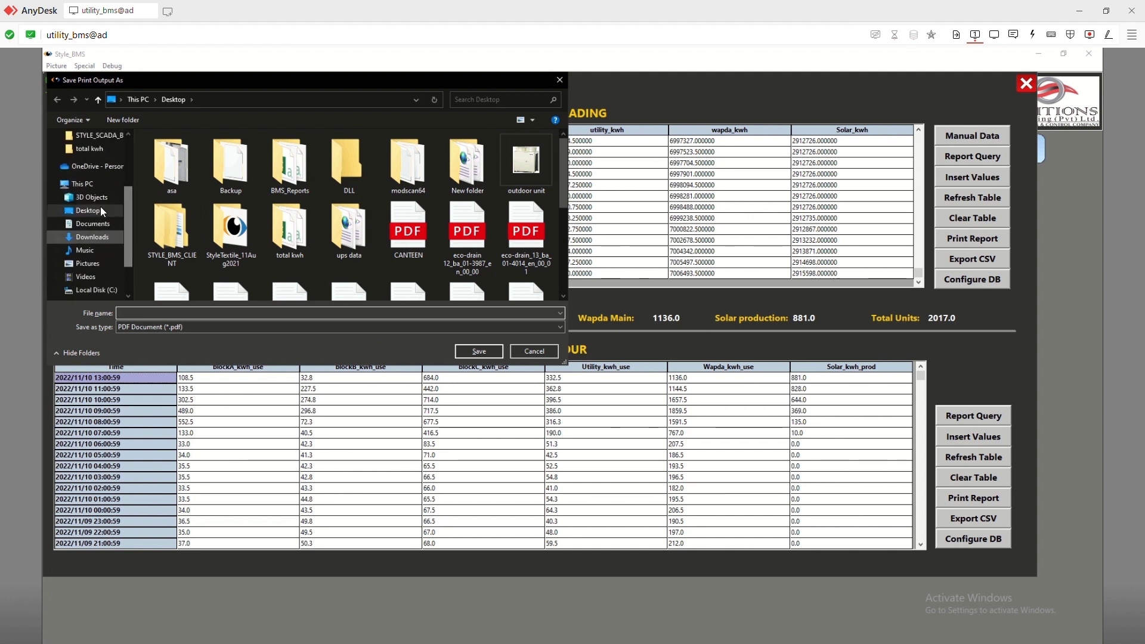
click(160, 316)
text(test)
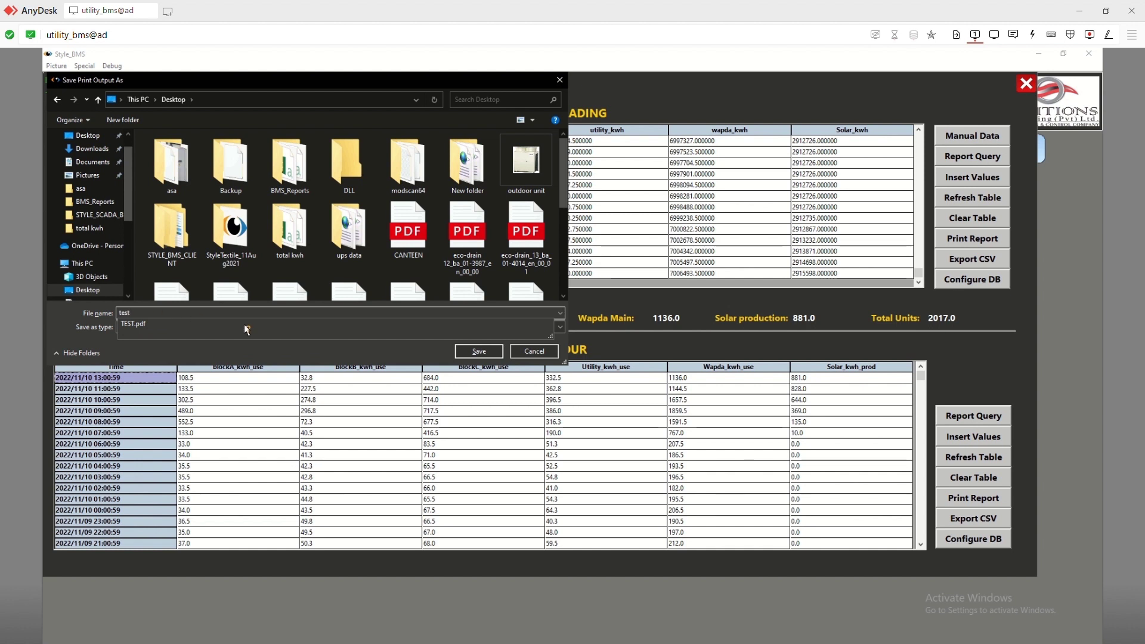
click(189, 324)
click(478, 352)
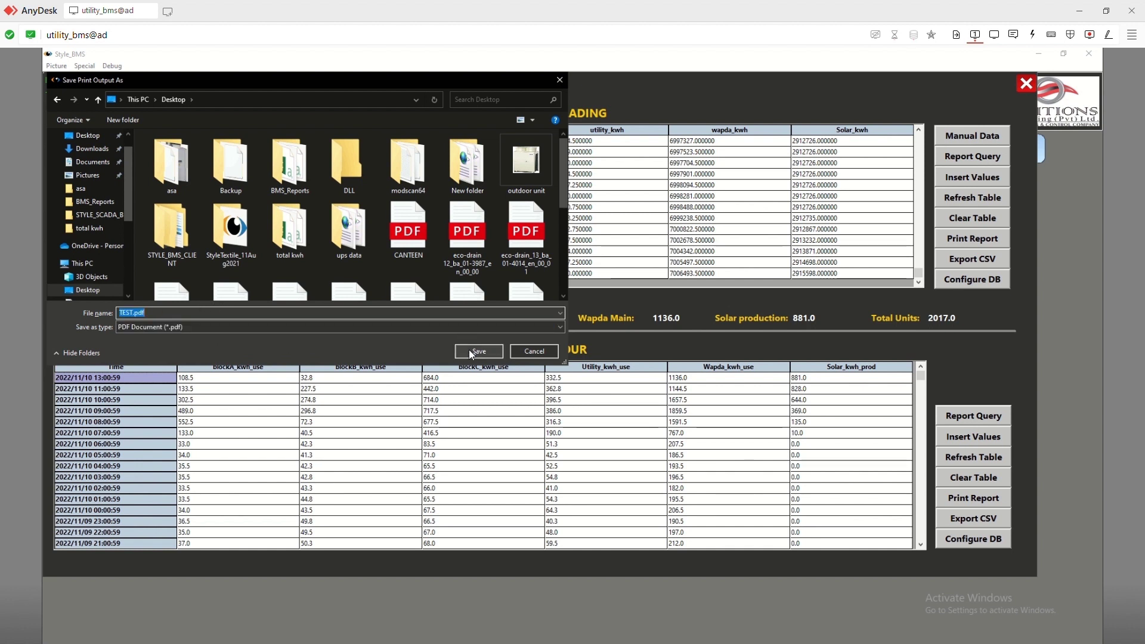
click(606, 355)
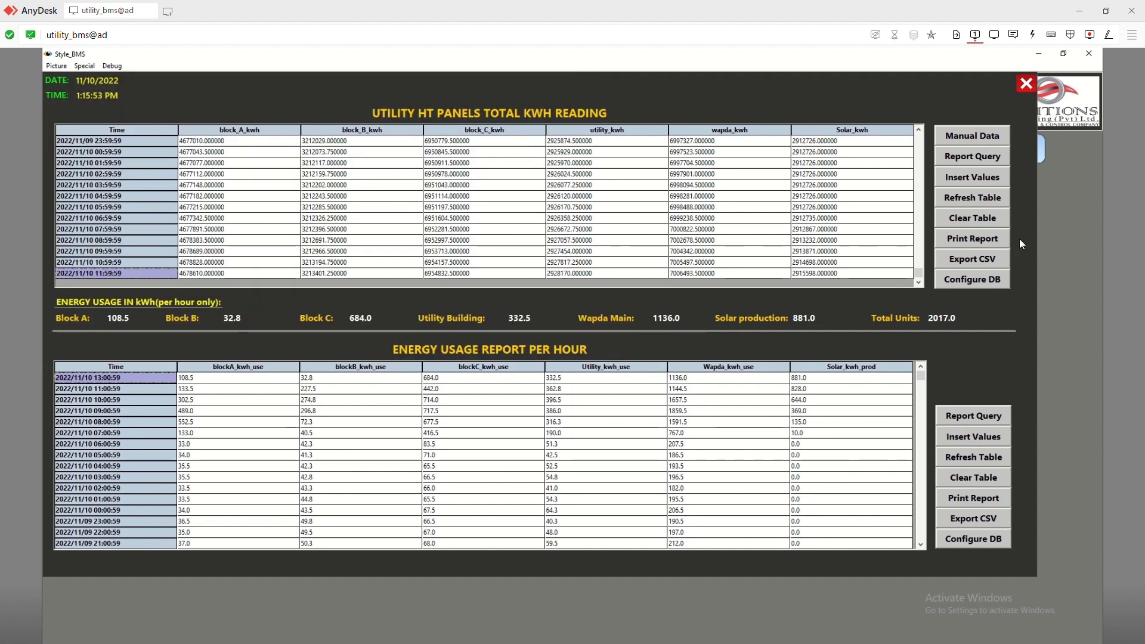
key(super+d)
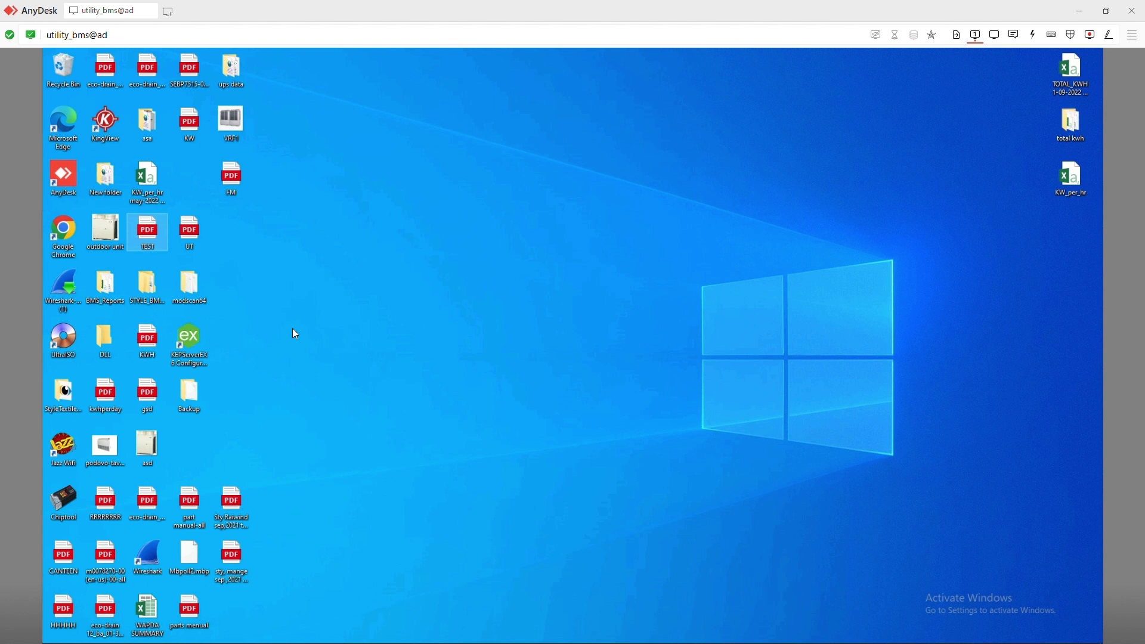
- Review TEST.pdf's Utility Building kWh table in Edge, then return to the Style_BMS report
double_click(149, 249)
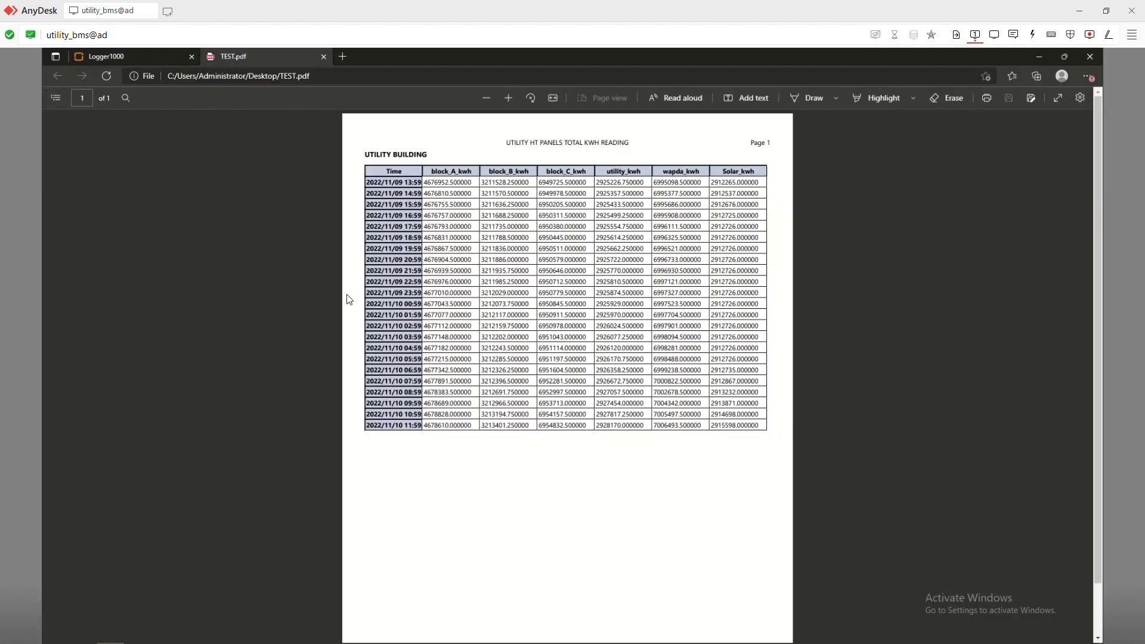
drag(521, 143, 662, 141)
click(625, 431)
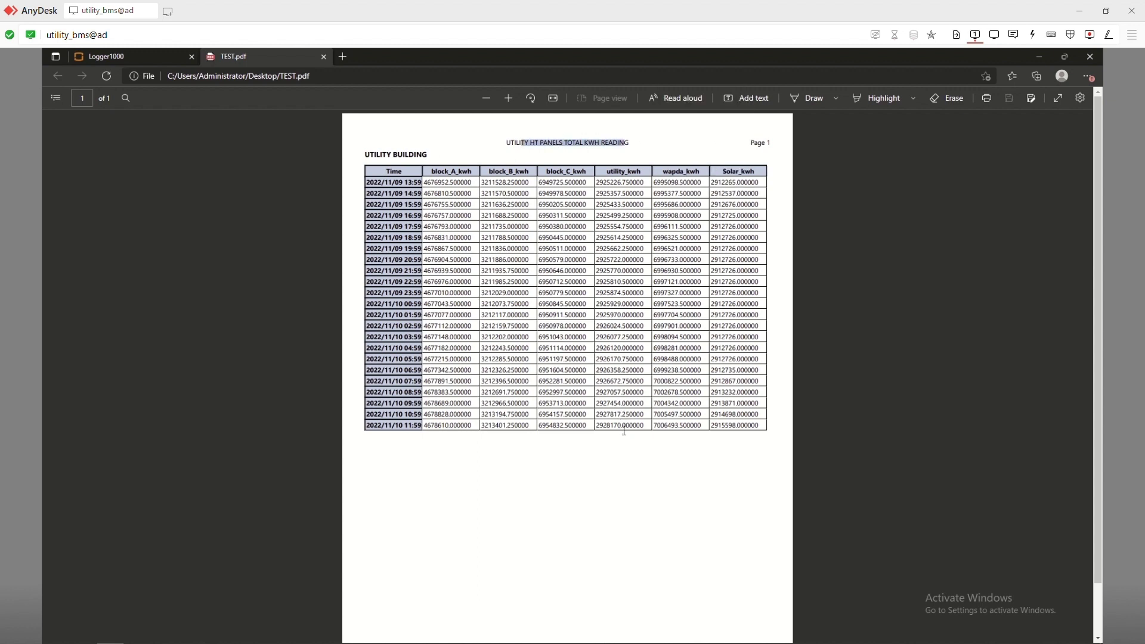
scroll(553, 499, down, 1)
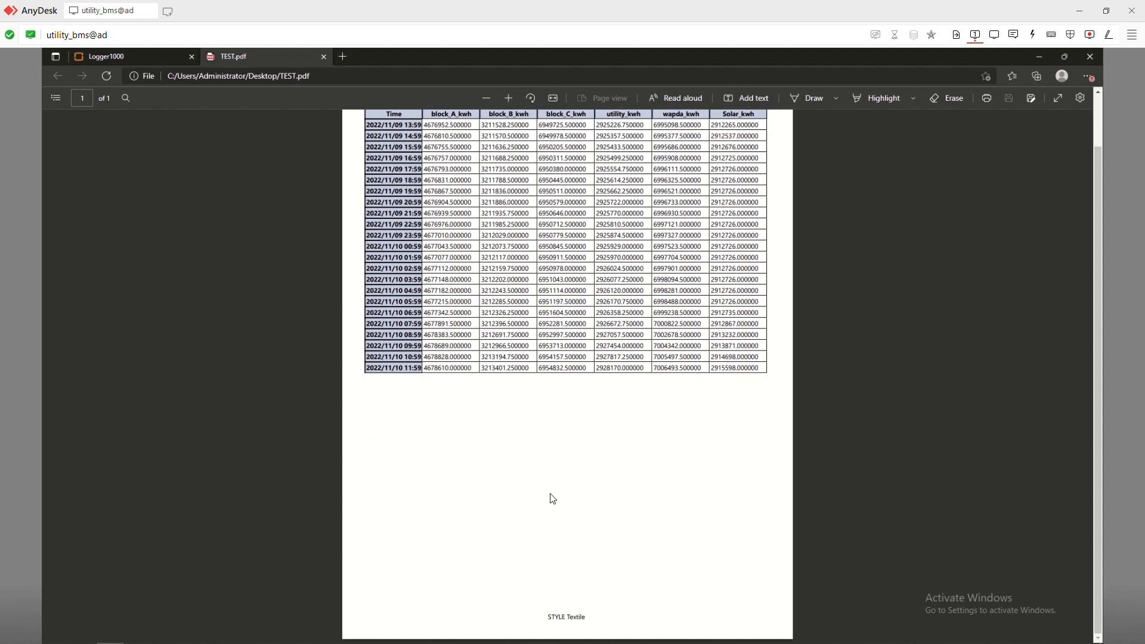
scroll(620, 473, up, 1)
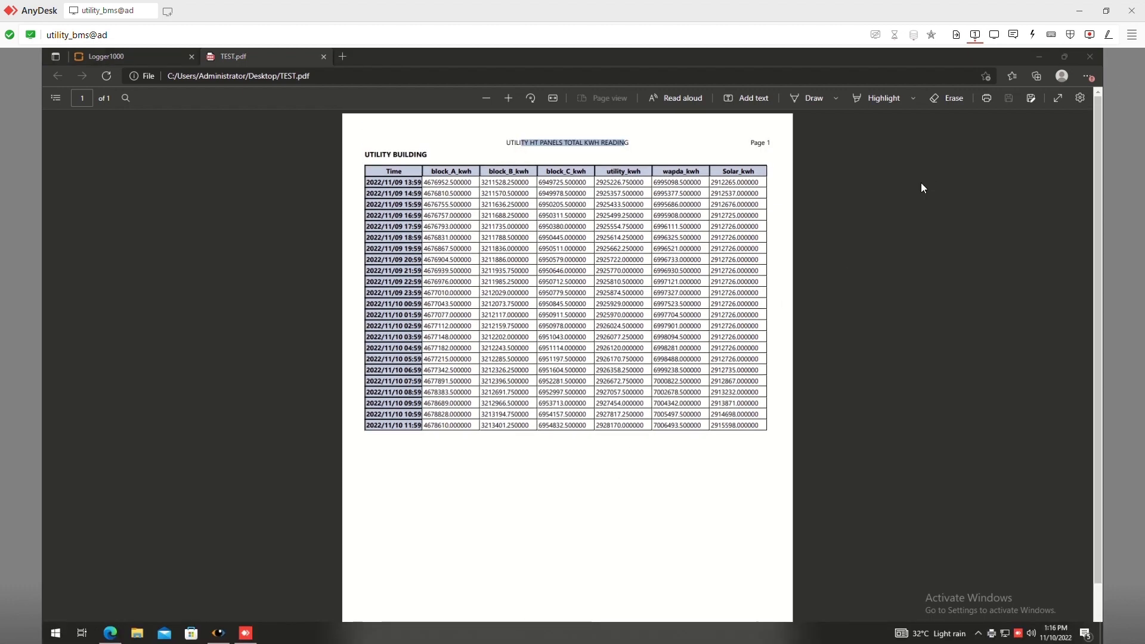
key(alt+Tab)
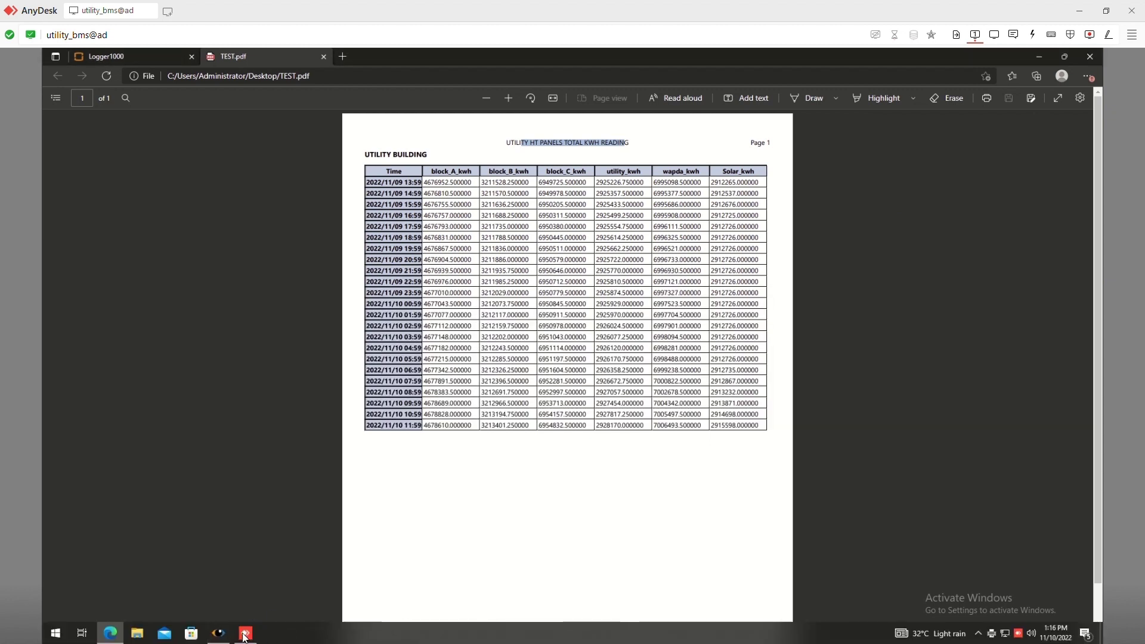
click(223, 634)
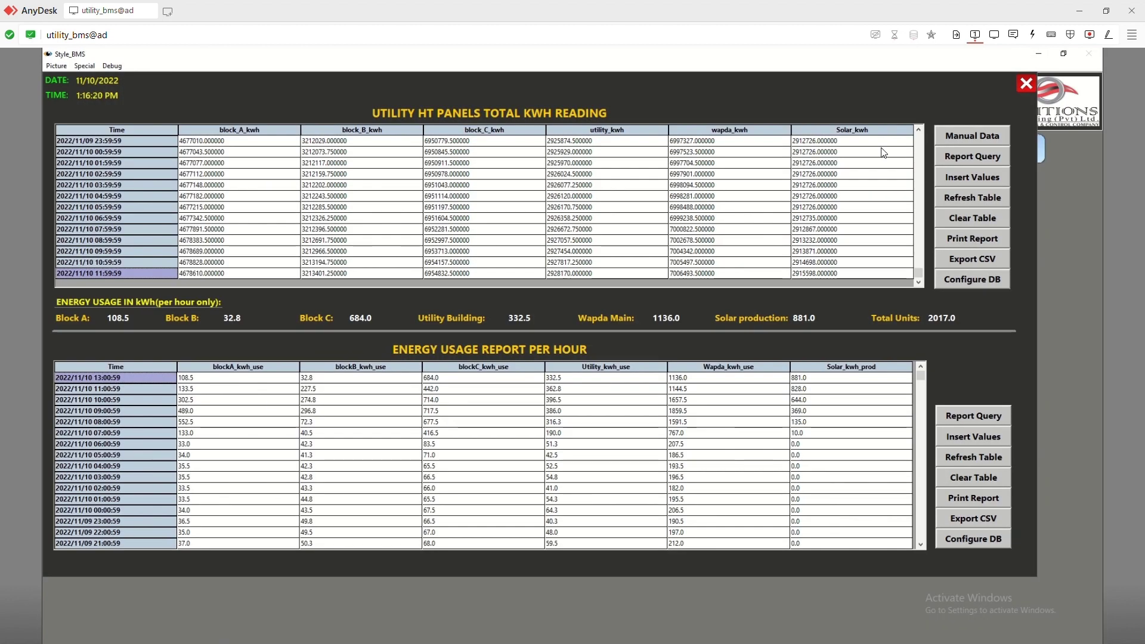
- Export the readings to TOTAL_KWH.csv, overwriting it, and open BMS_Reports to select KW_per_hr
click(973, 265)
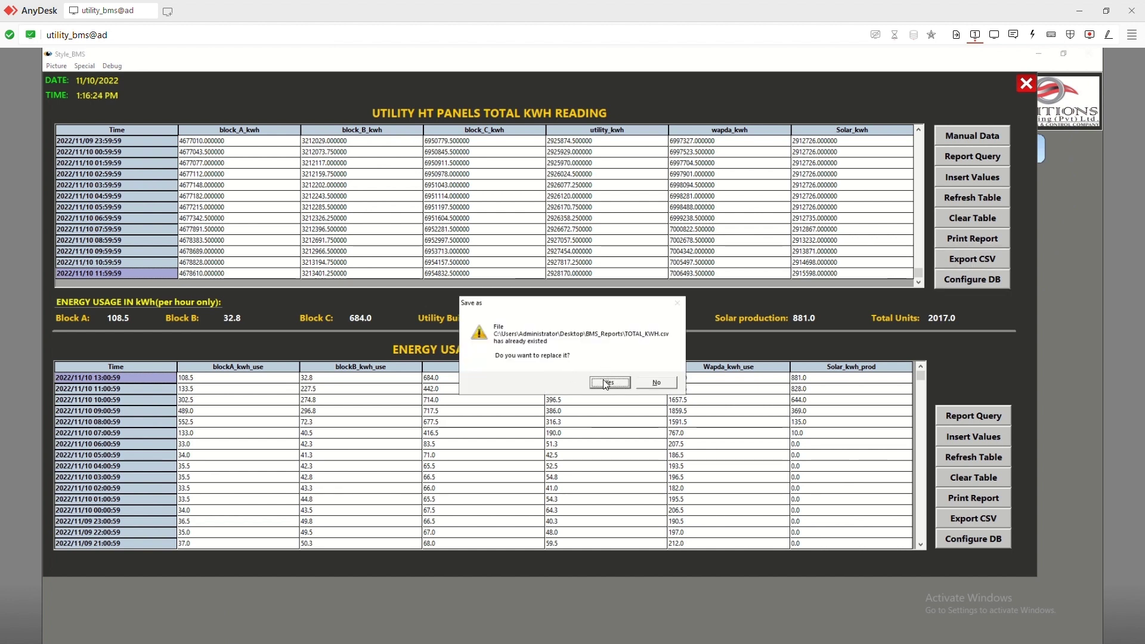
click(609, 383)
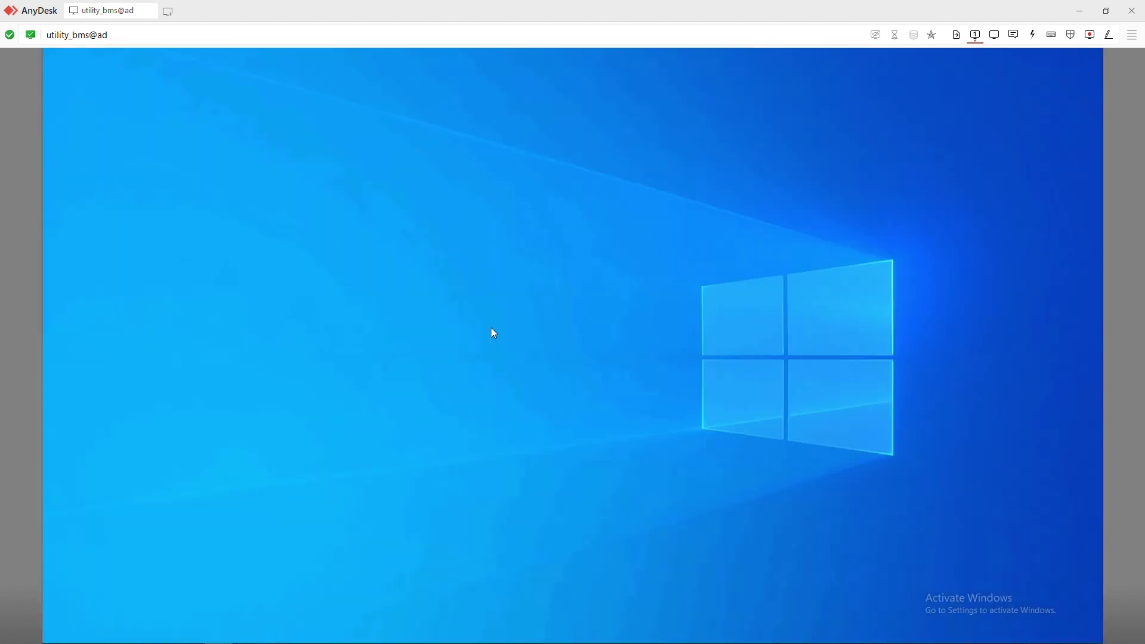
drag(389, 313, 149, 277)
click(103, 298)
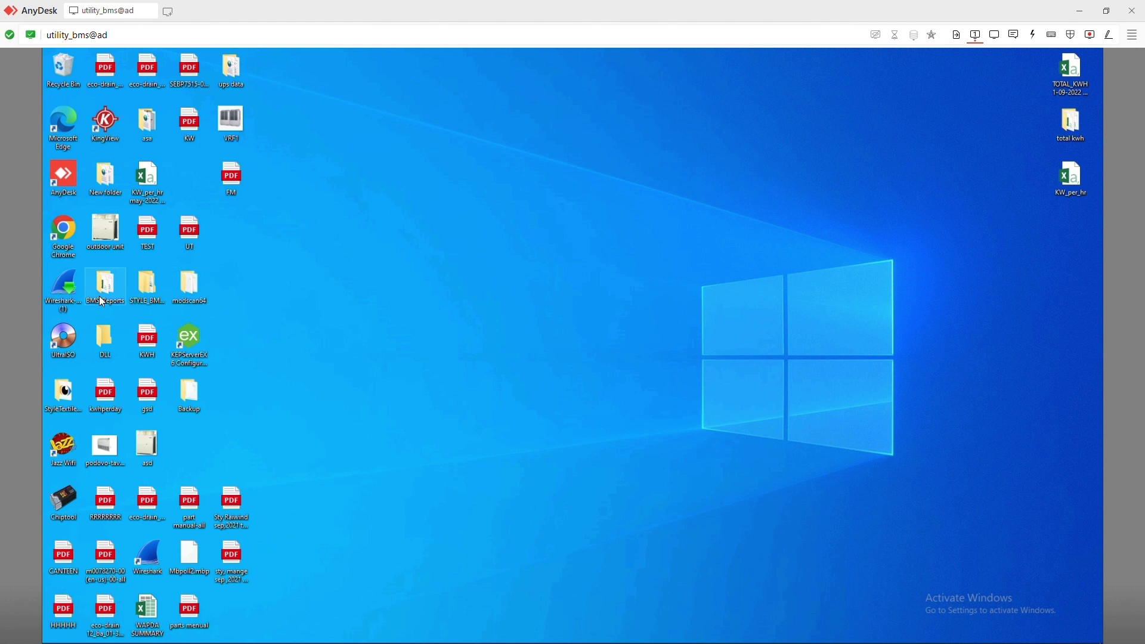
double_click(103, 300)
click(505, 300)
- Open KW_per_hr in Excel and widen column A to review hourly readings back to 10/30/2022
double_click(503, 298)
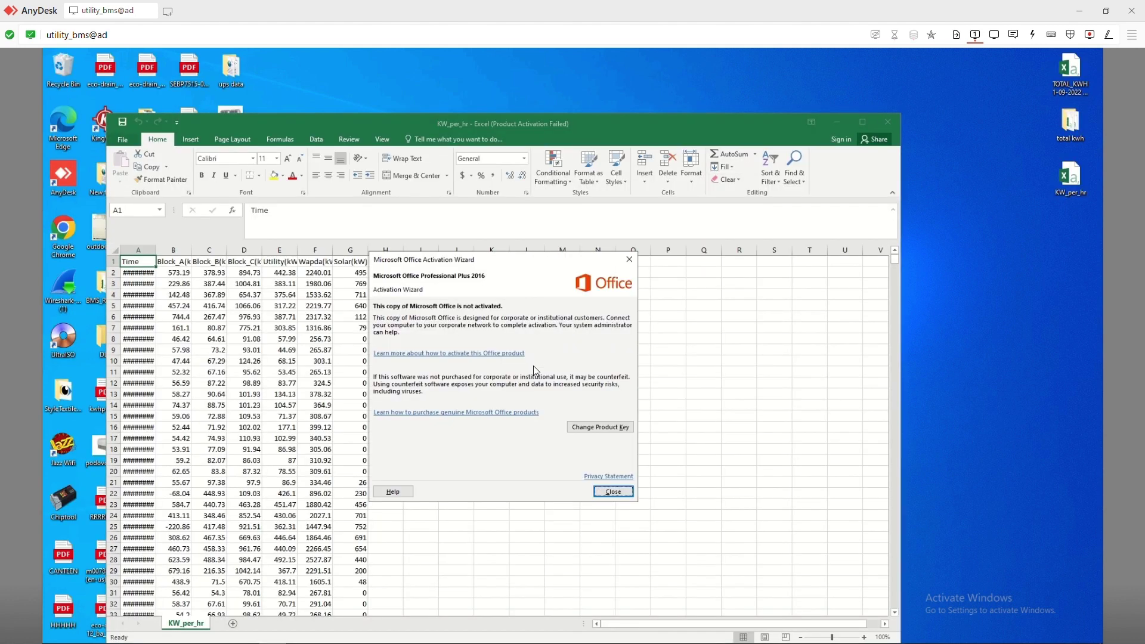
click(626, 494)
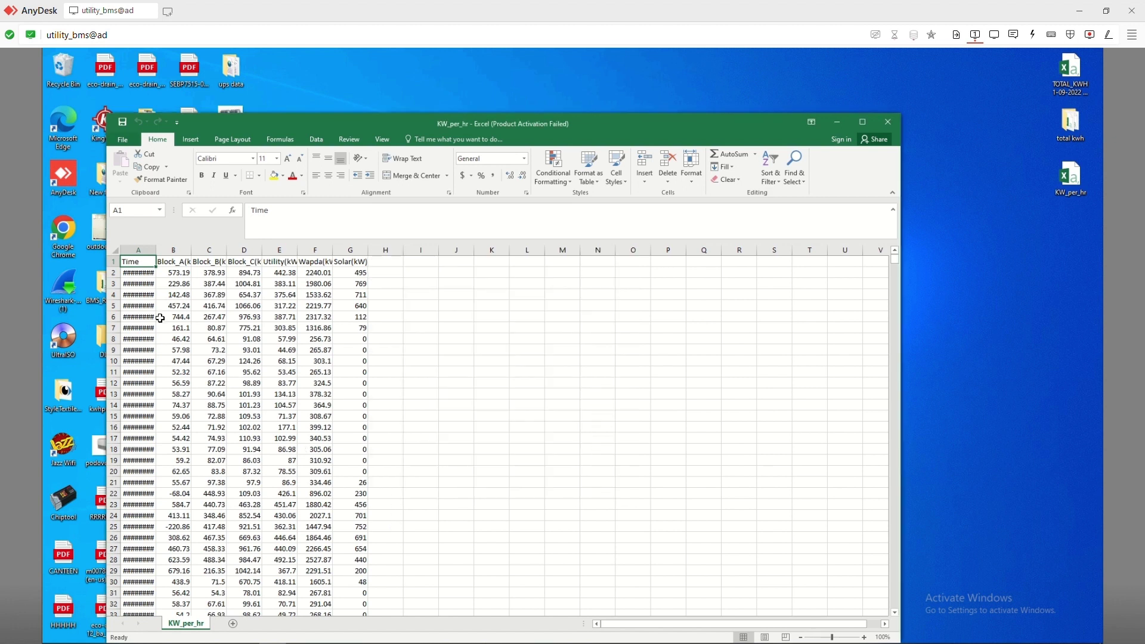
double_click(157, 251)
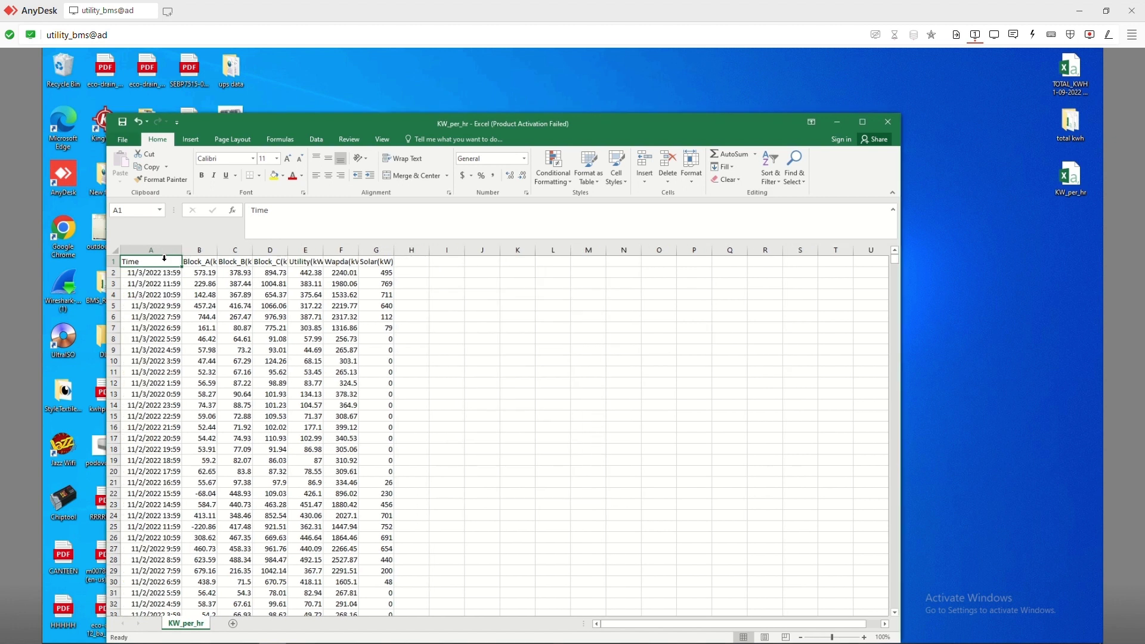
scroll(516, 463, down, 15)
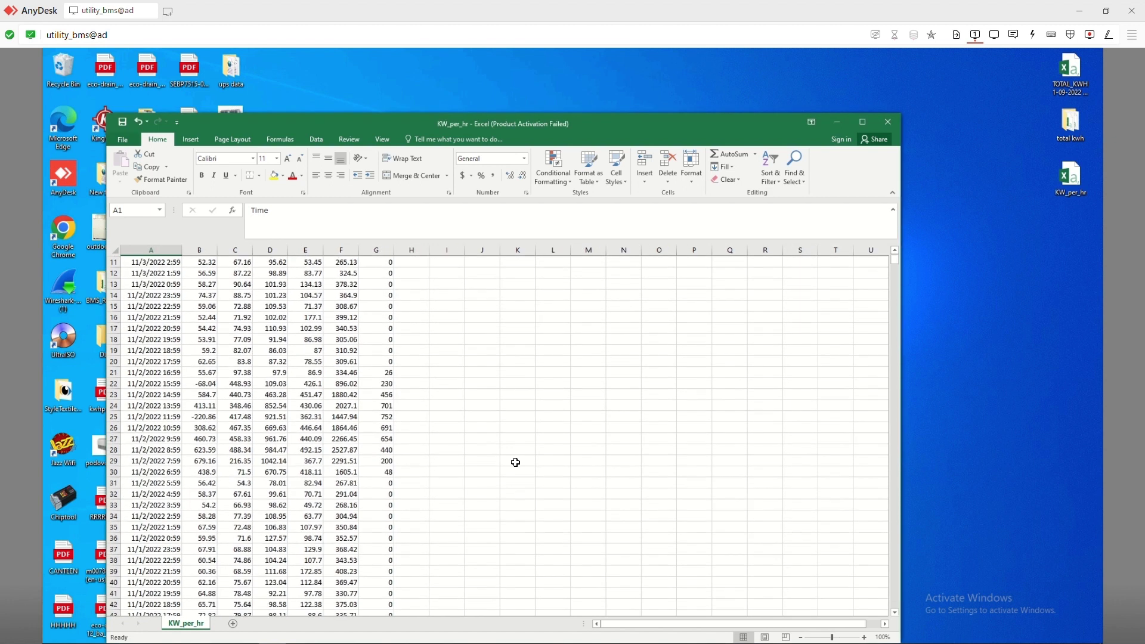
scroll(516, 463, down, 7)
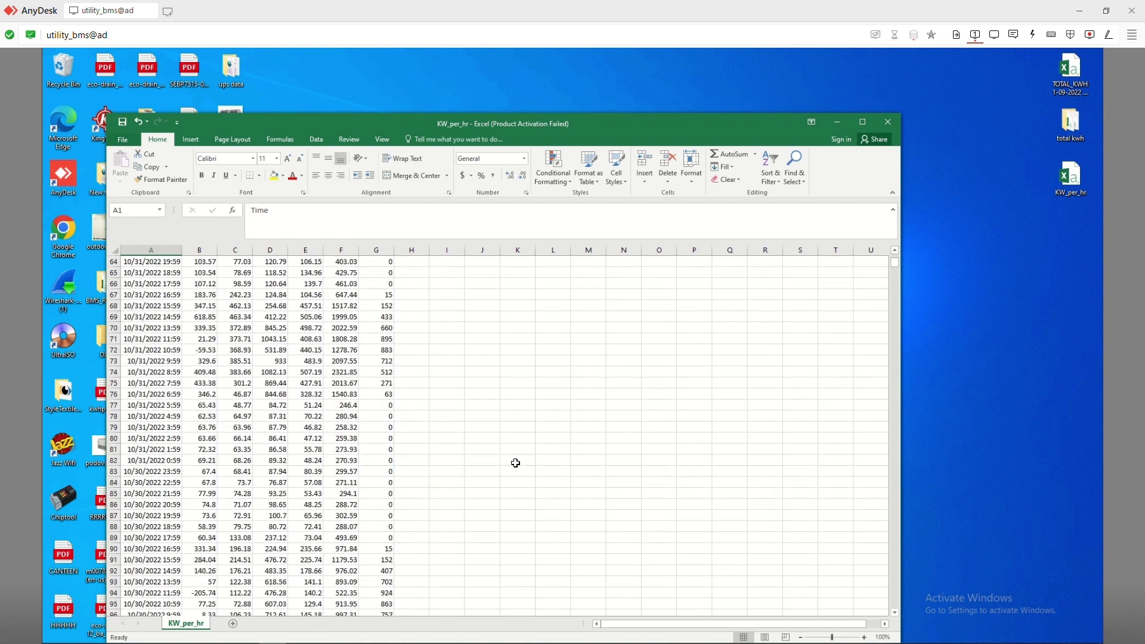
scroll(516, 463, up, 7)
scroll(516, 463, up, 16)
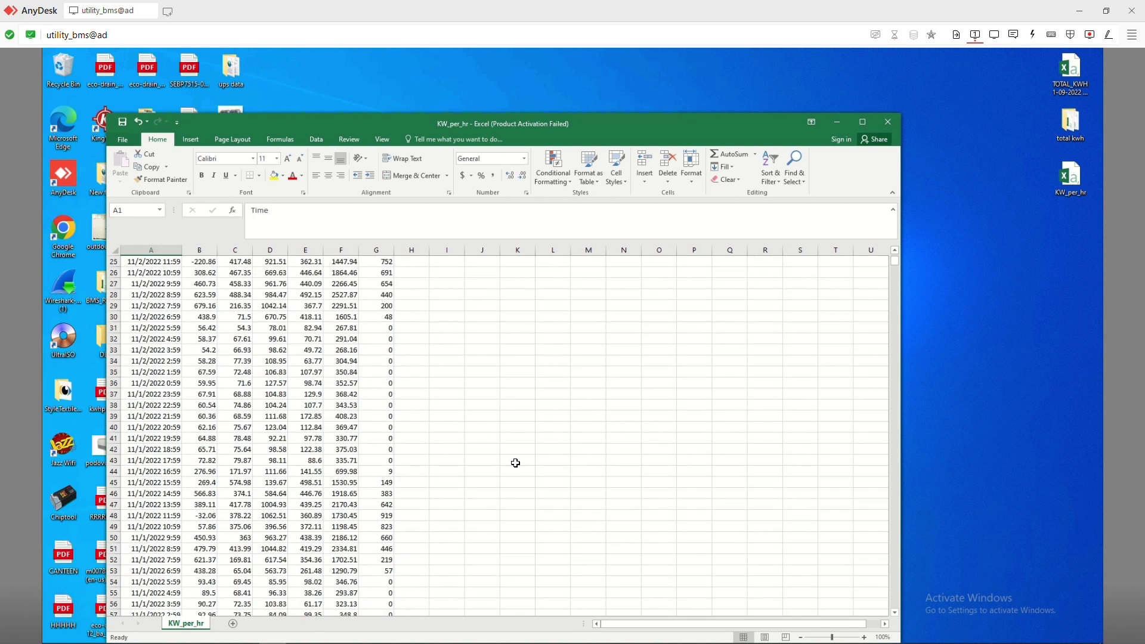
- Close the KW_per_hr workbook without saving and switch back to Style_BMS
click(888, 121)
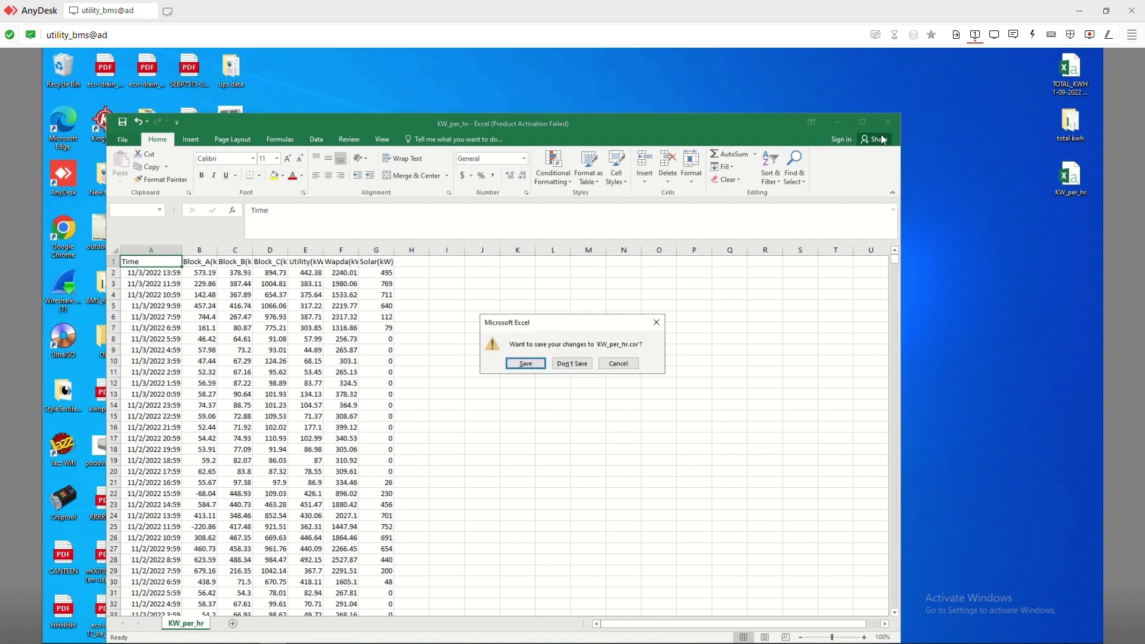
click(572, 364)
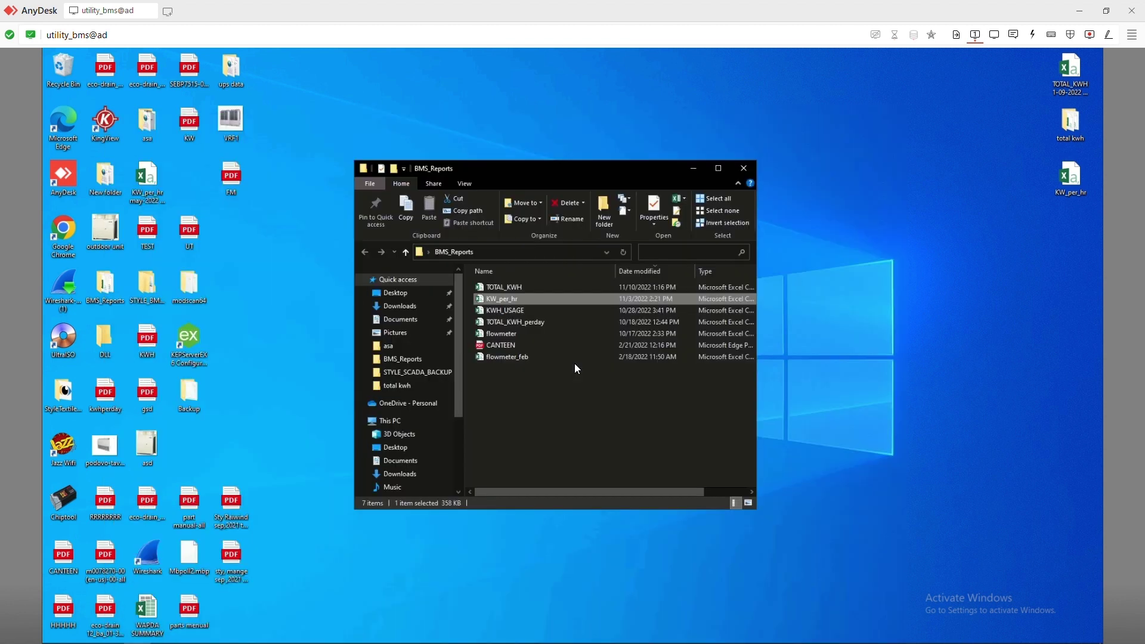
key(alt+Tab)
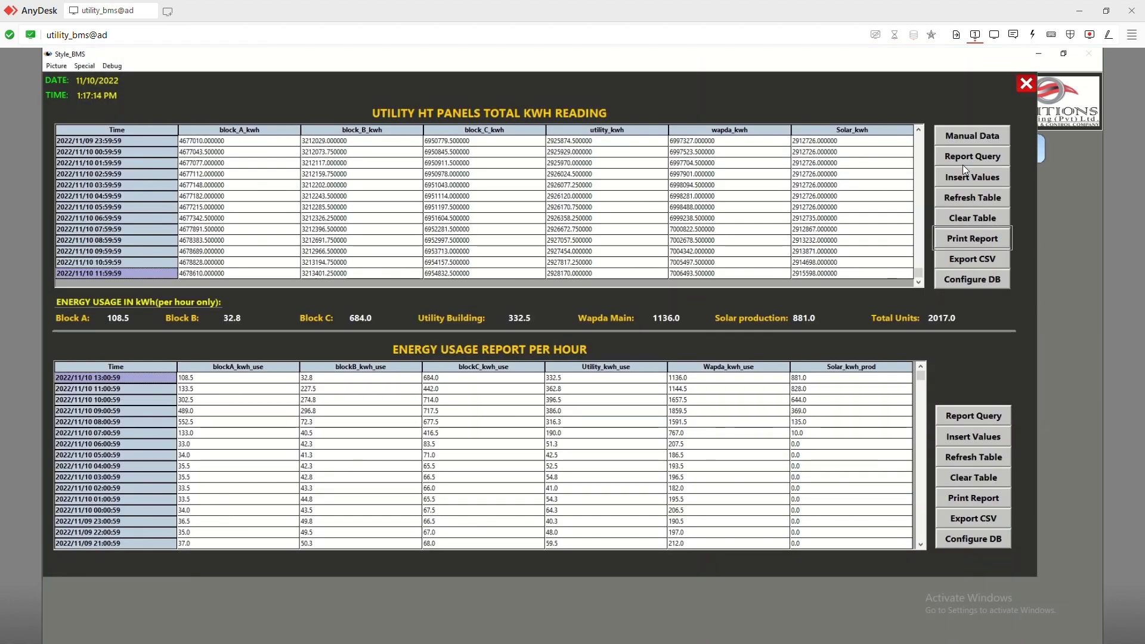
- Close the kWh report and show the HT All KW Trends chart in Real-Time Mode
click(1027, 84)
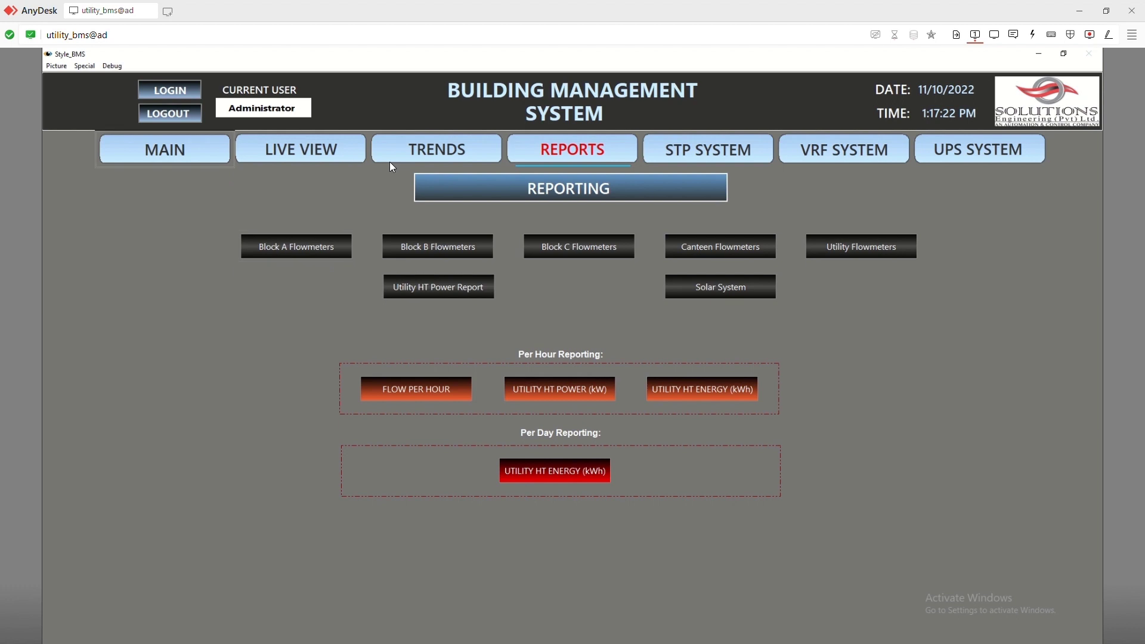
click(471, 146)
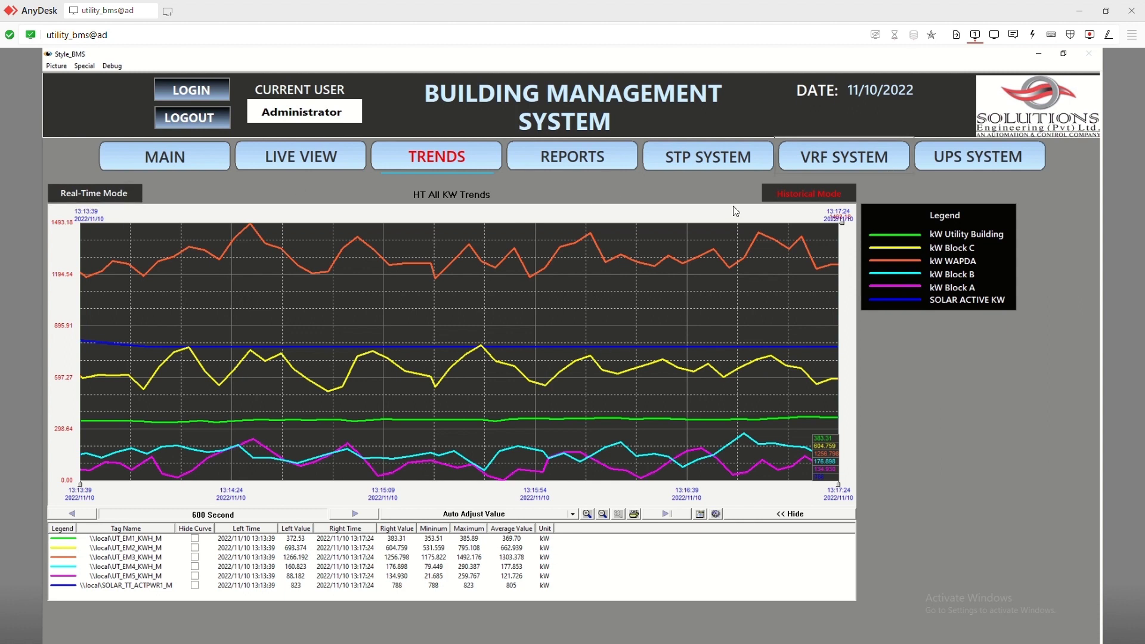
click(91, 198)
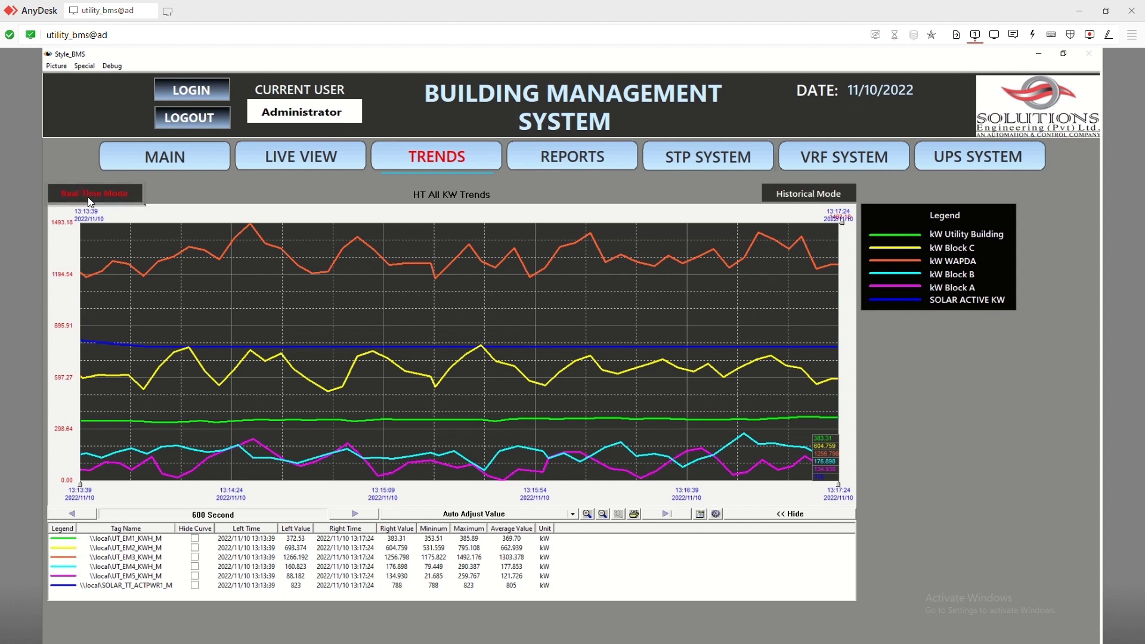